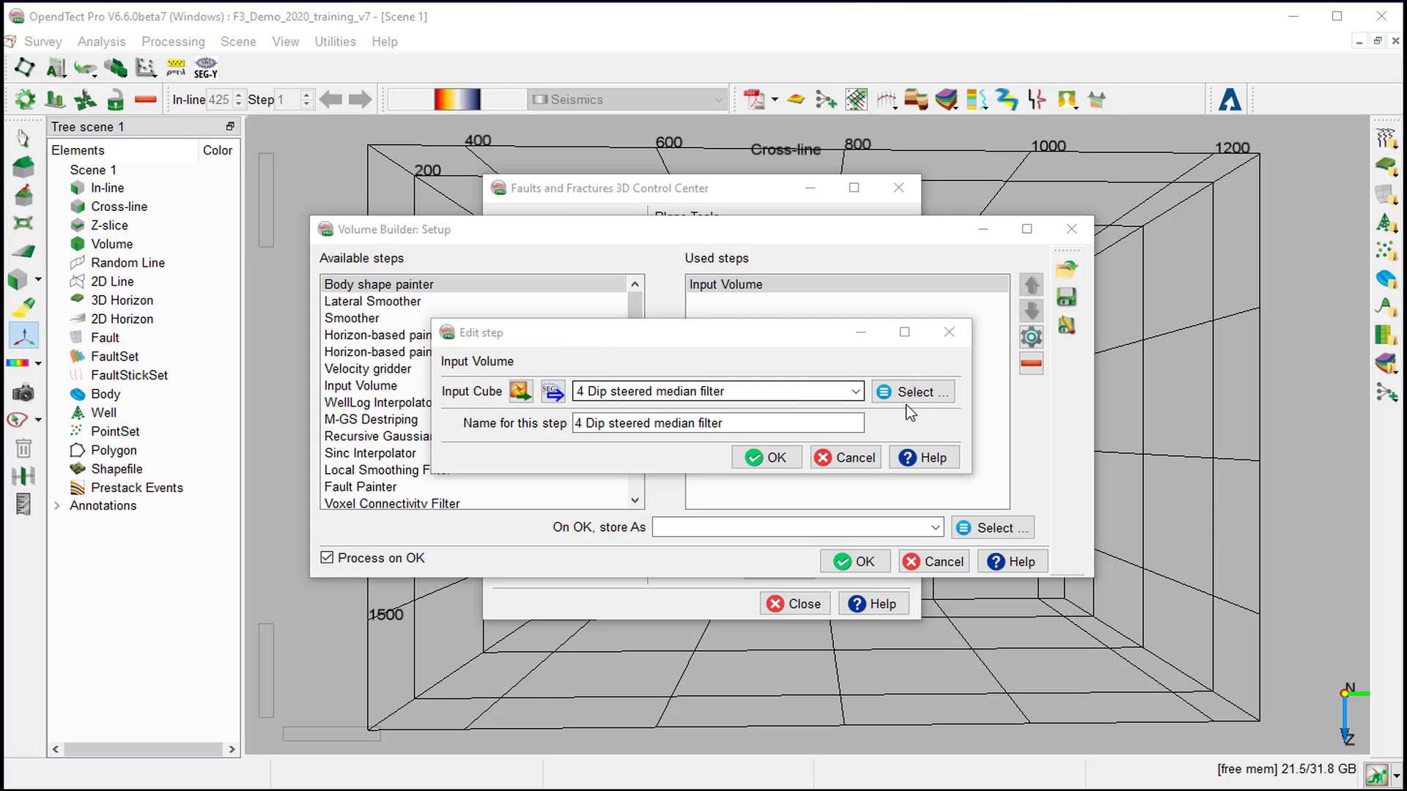
- Set the Input Volume step to use the cube Fault_Likelihood_Thinned_from_DSMF_seis
left_click(923, 391)
left_click(923, 396)
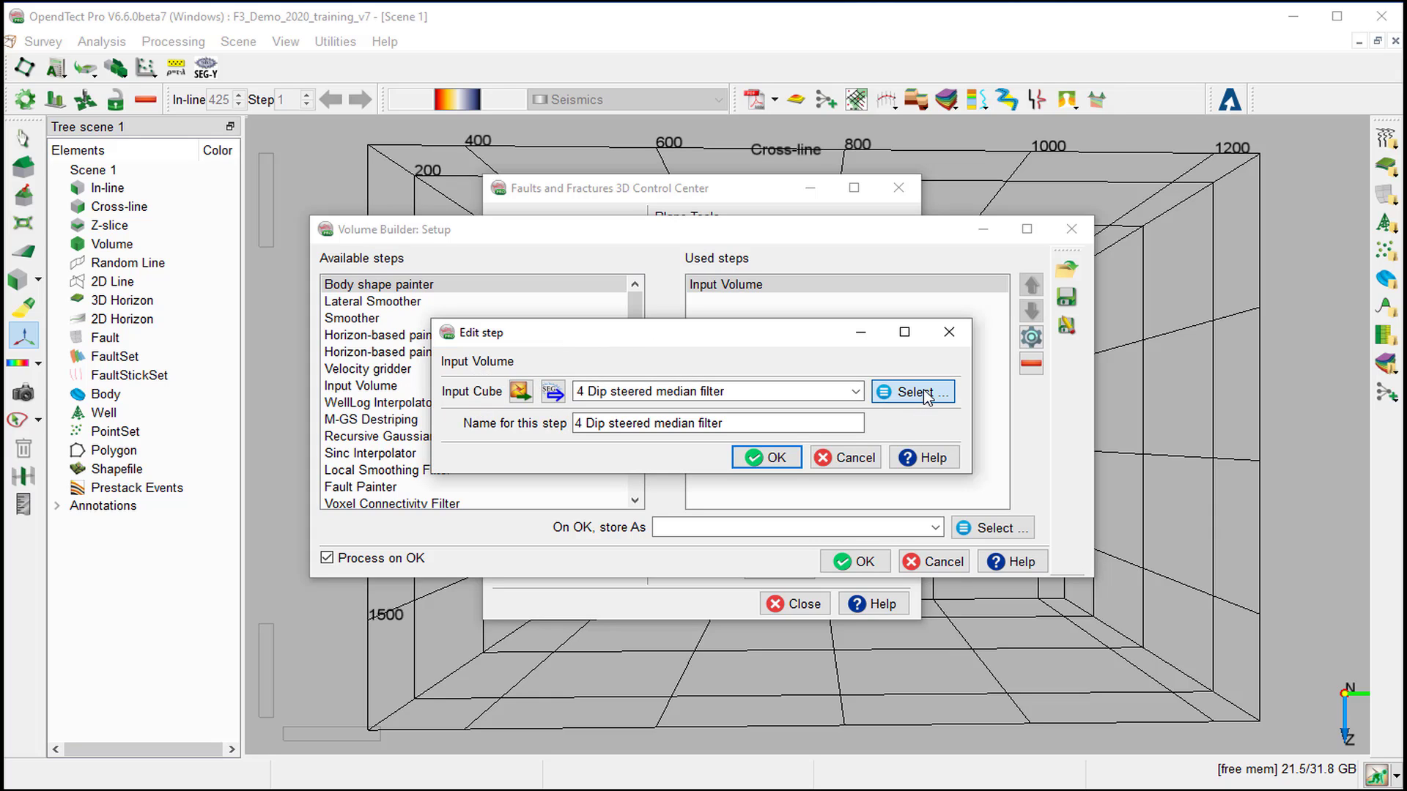
left_click_drag(833, 380, 829, 456)
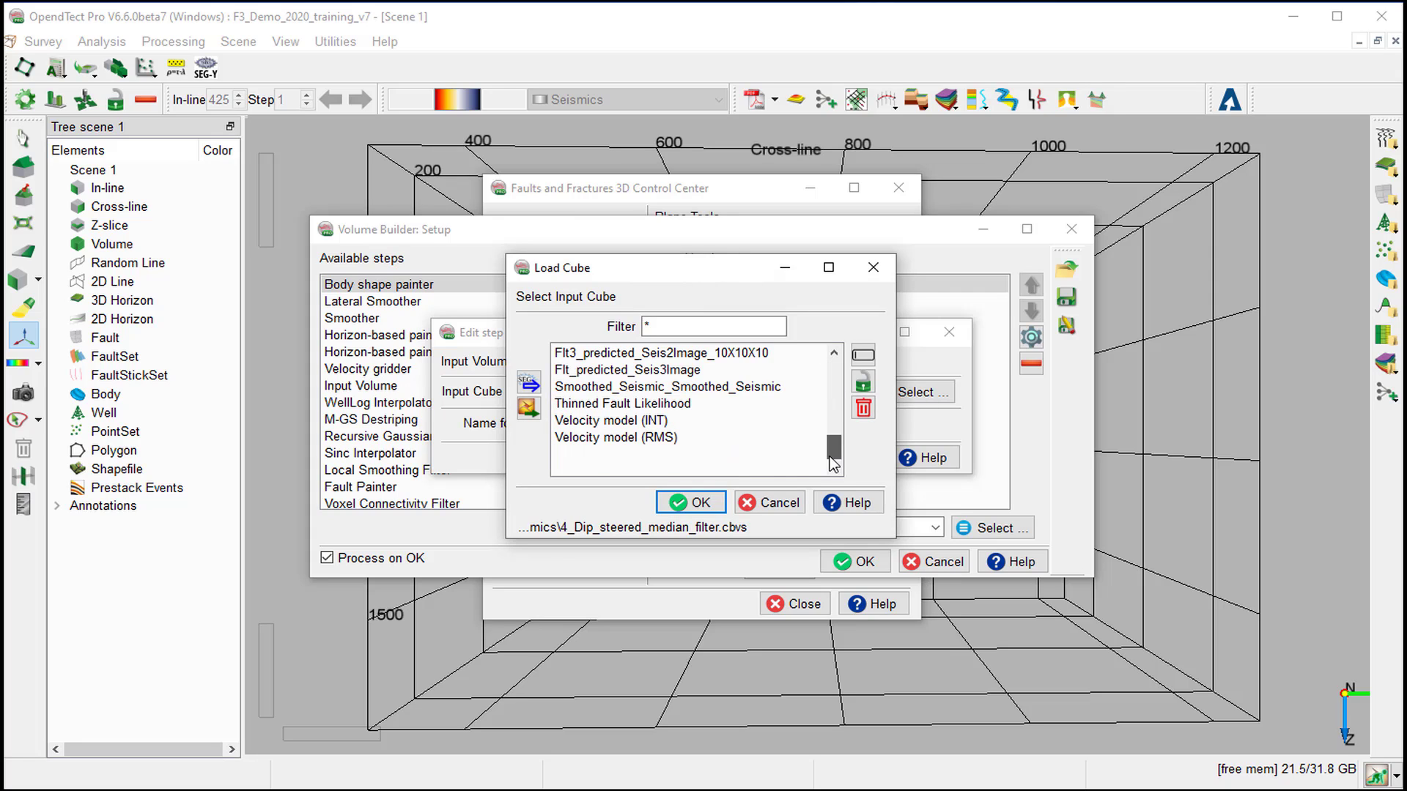
scroll(637, 366, "up", 1)
left_click(631, 354)
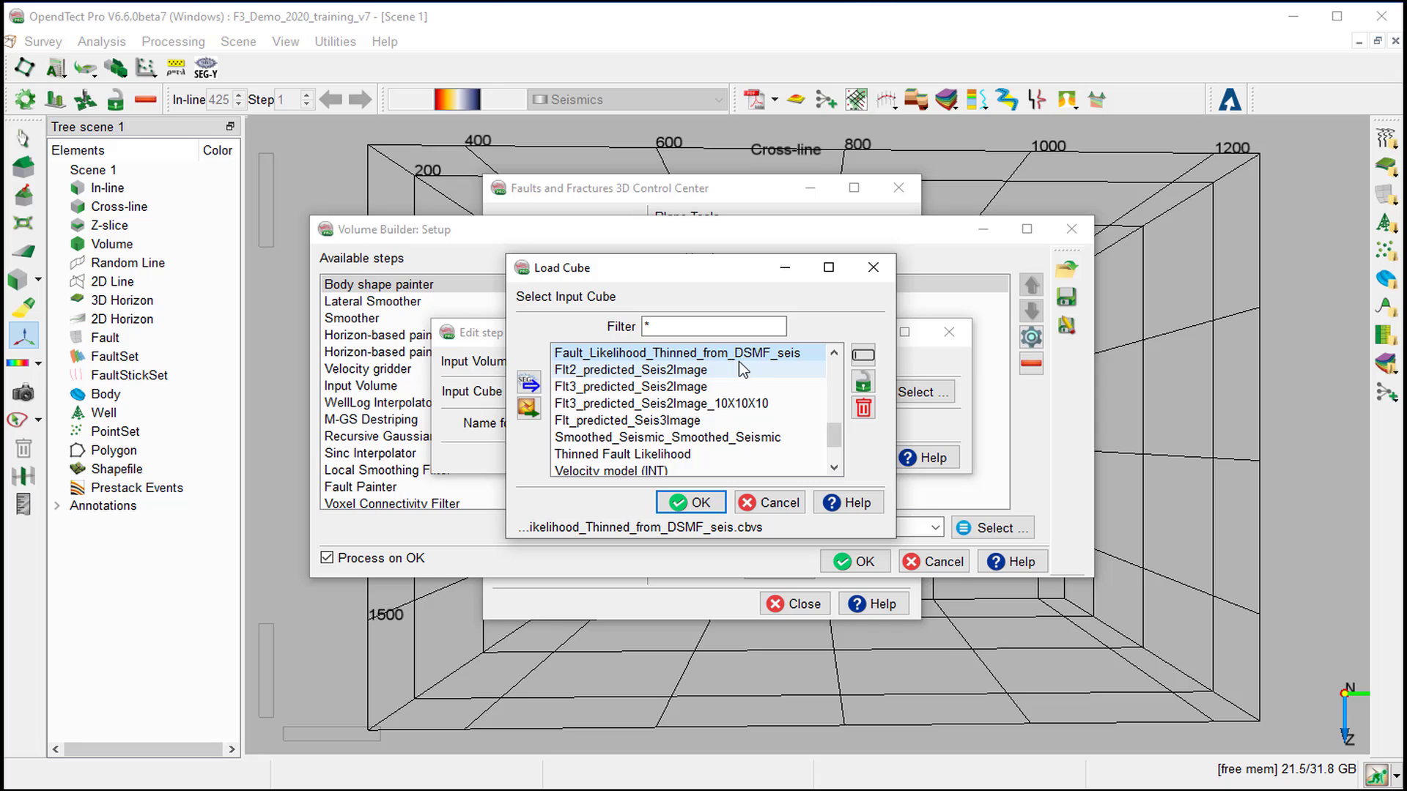
left_click(700, 502)
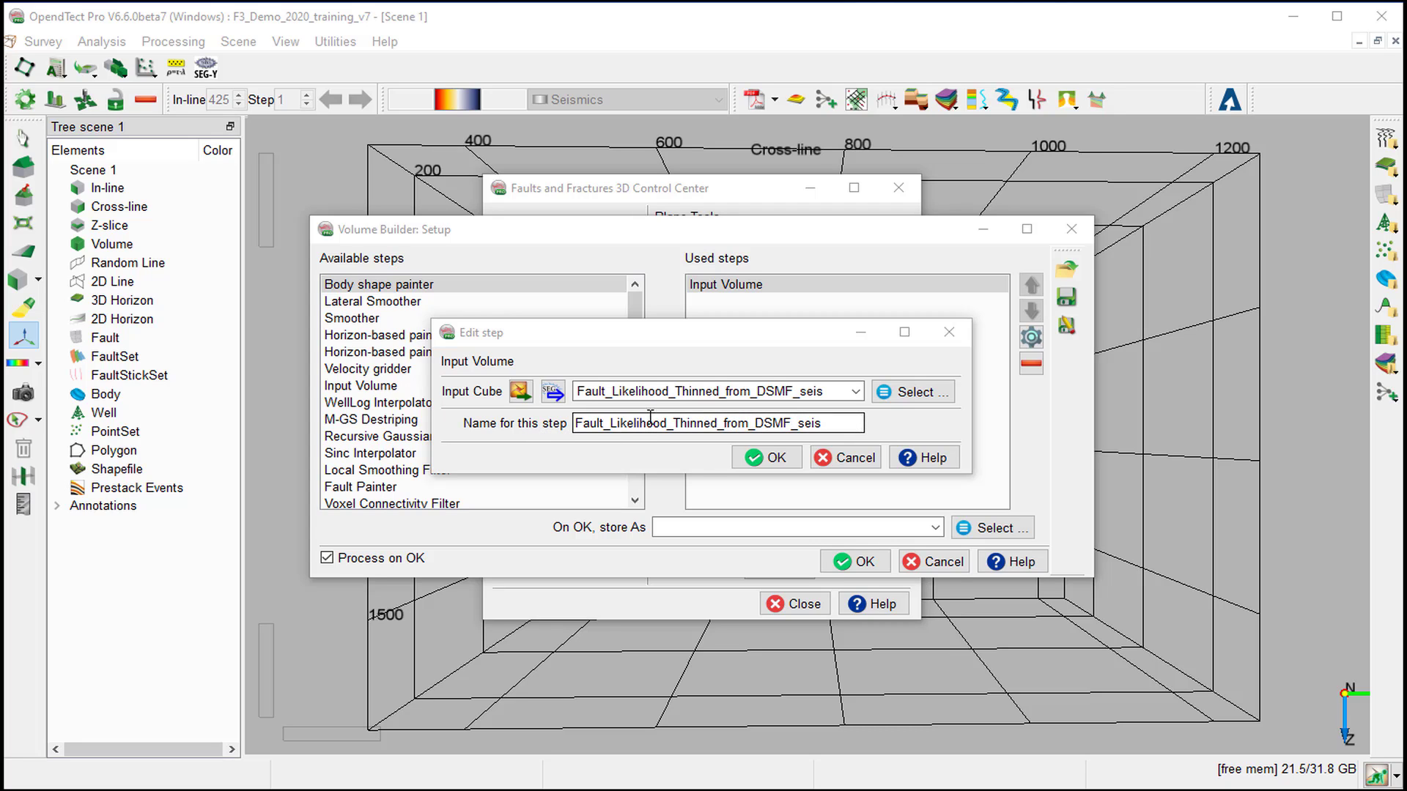
left_click(763, 458)
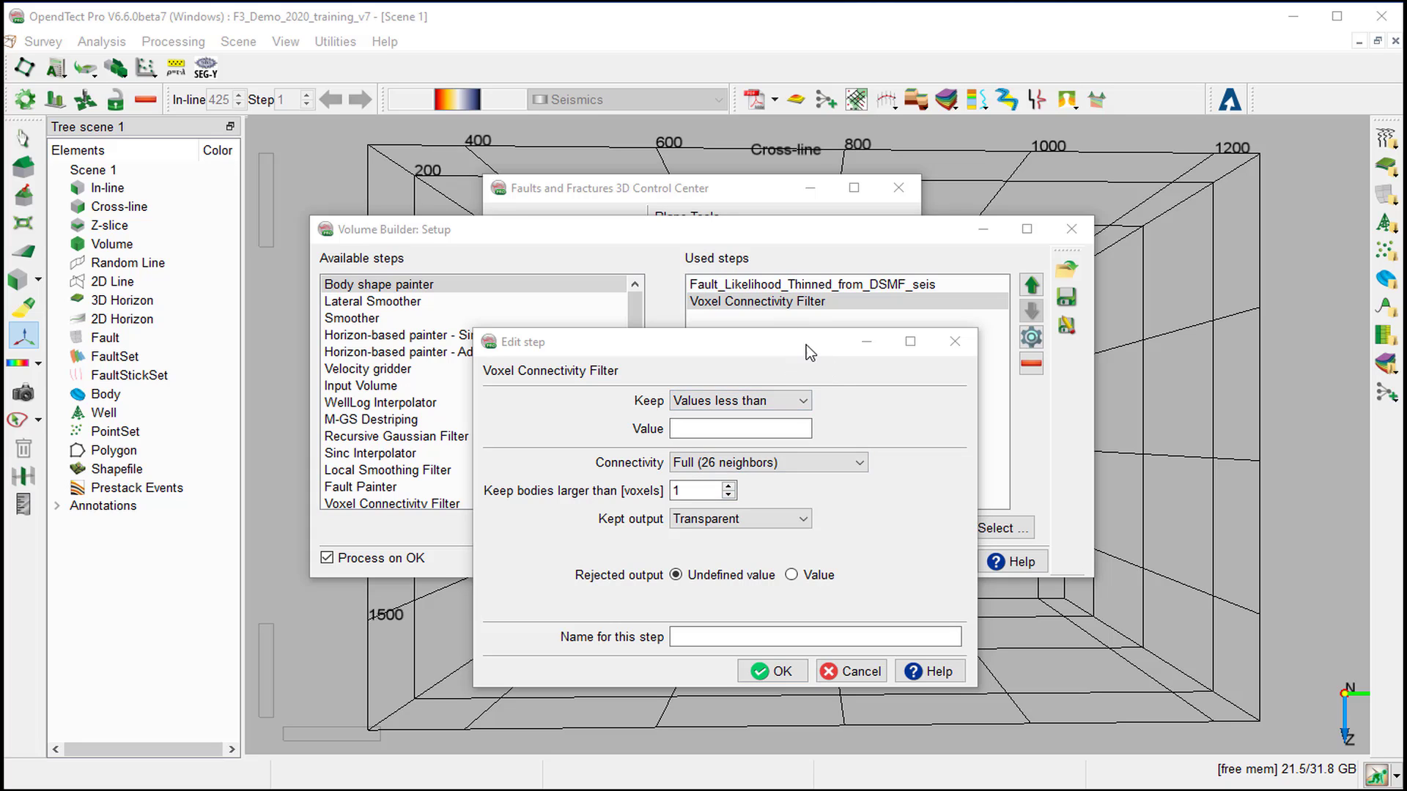
- Configure the Voxel Connectivity Filter to keep values larger than 0.6 and bodies above 100 voxels, output body size, and name it Extract_Fault_Bodies
left_click(770, 403)
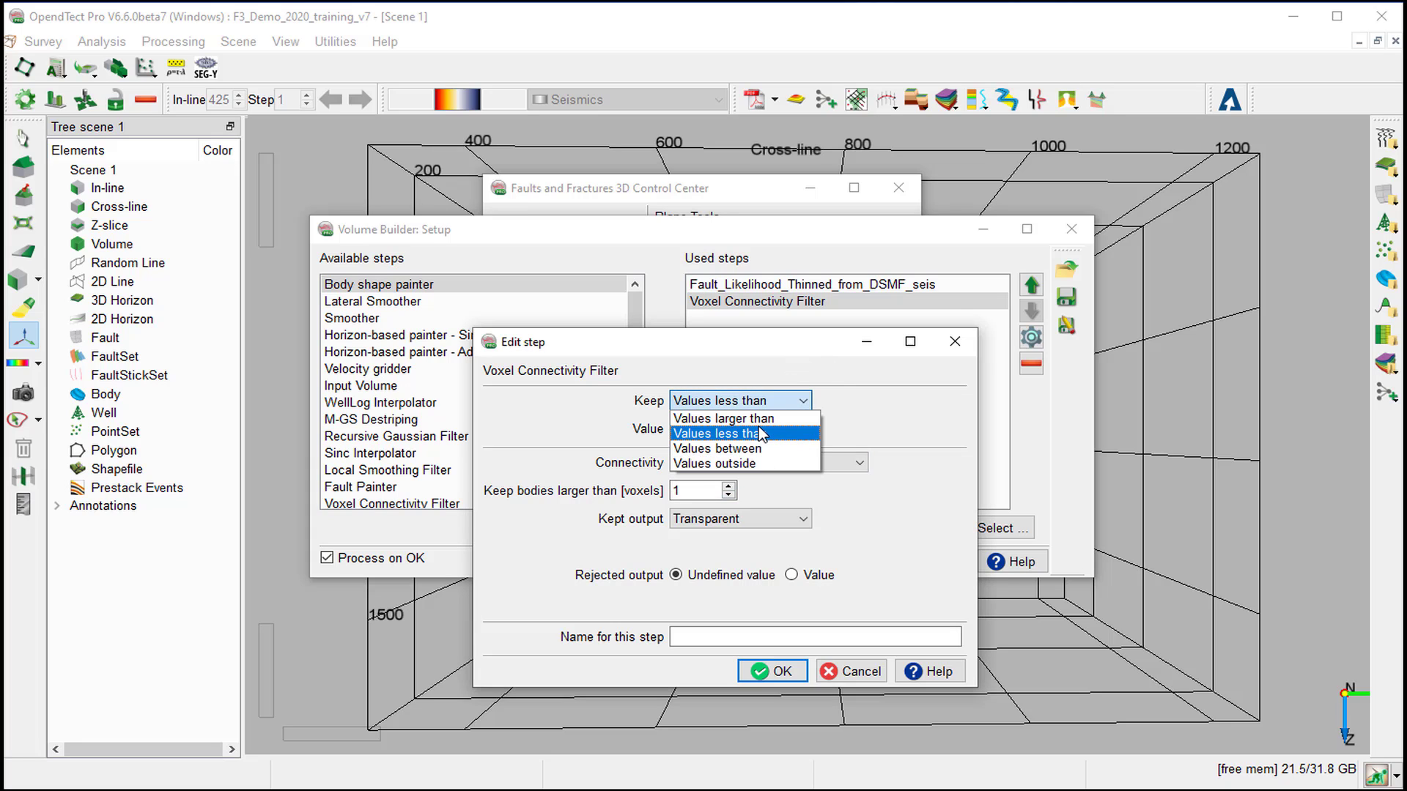
left_click(765, 419)
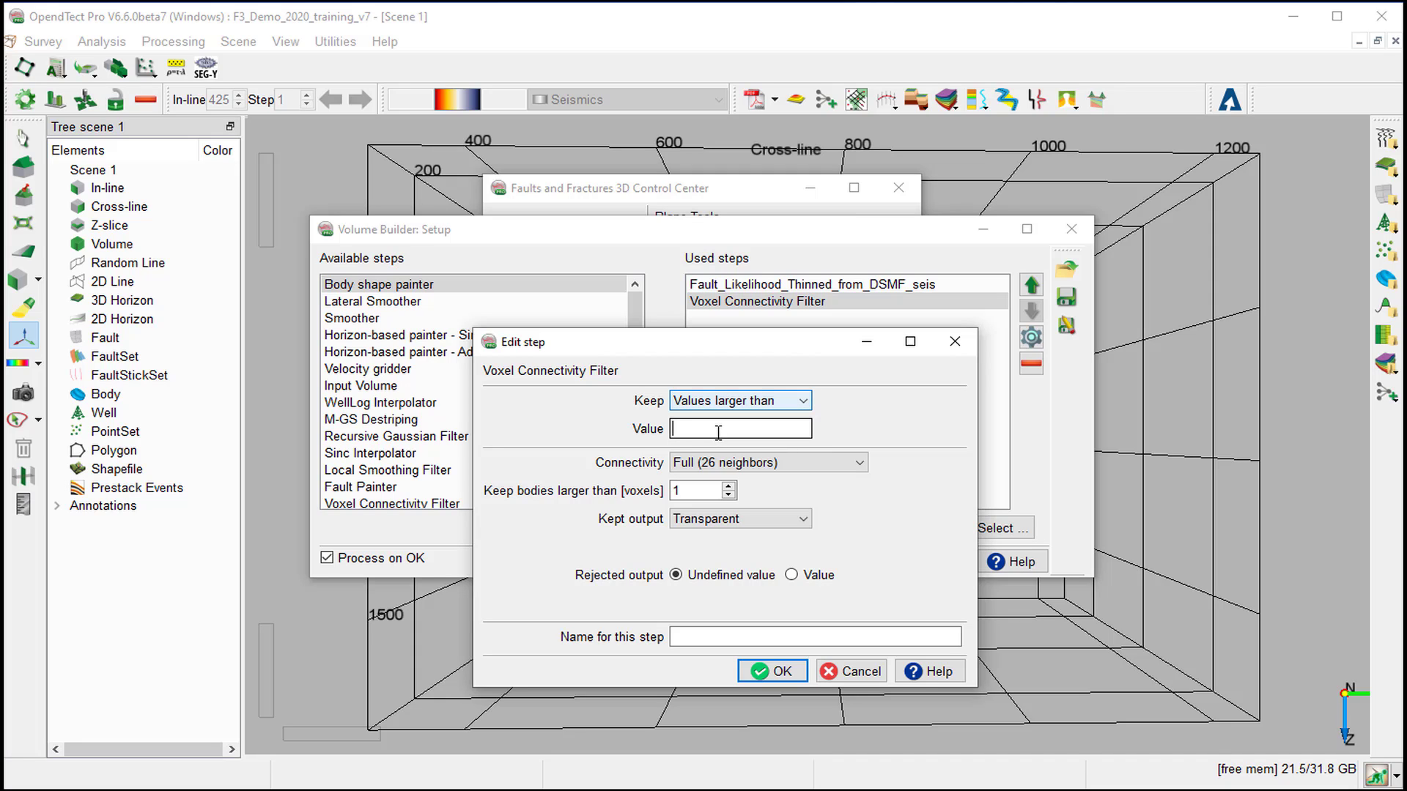
type("0.6")
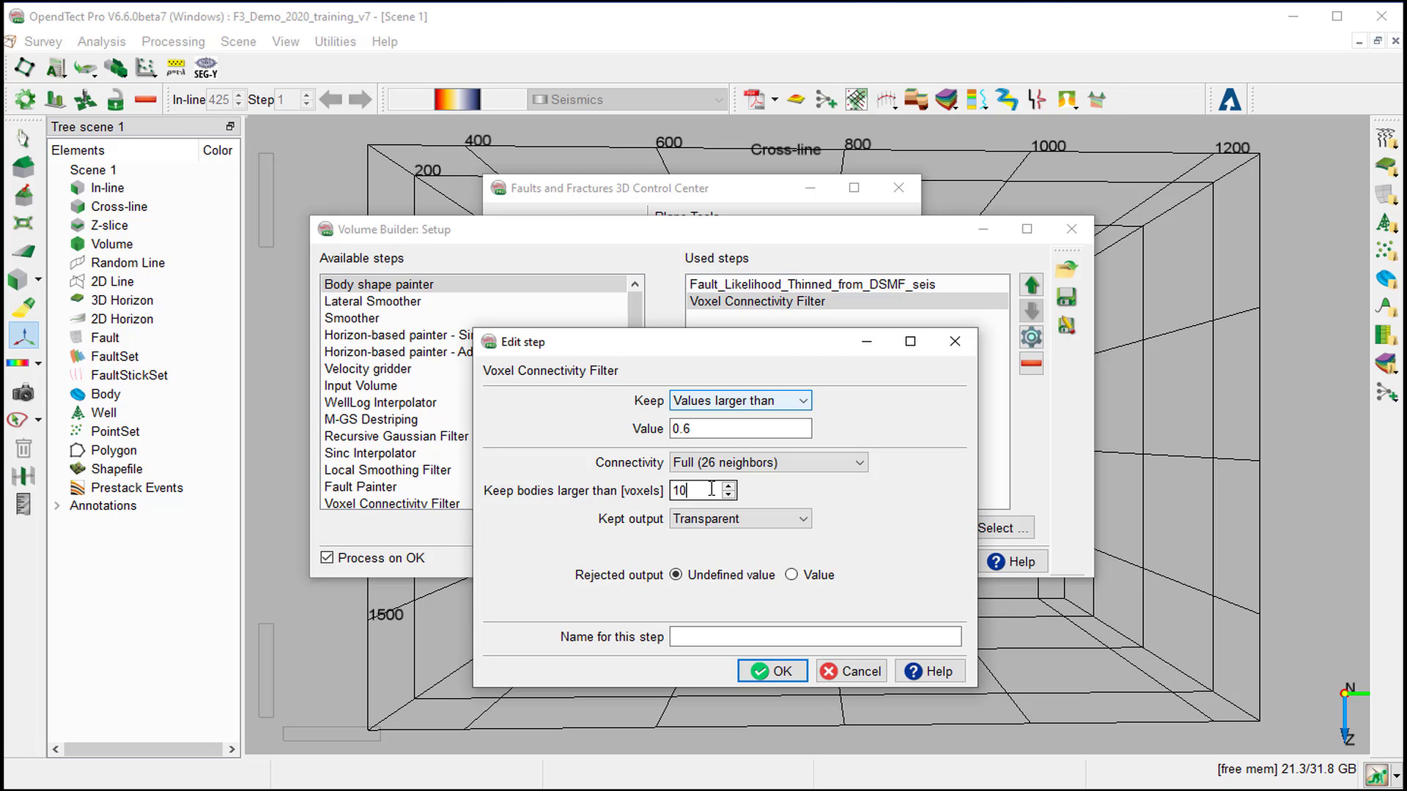
left_click(801, 520)
left_click(767, 552)
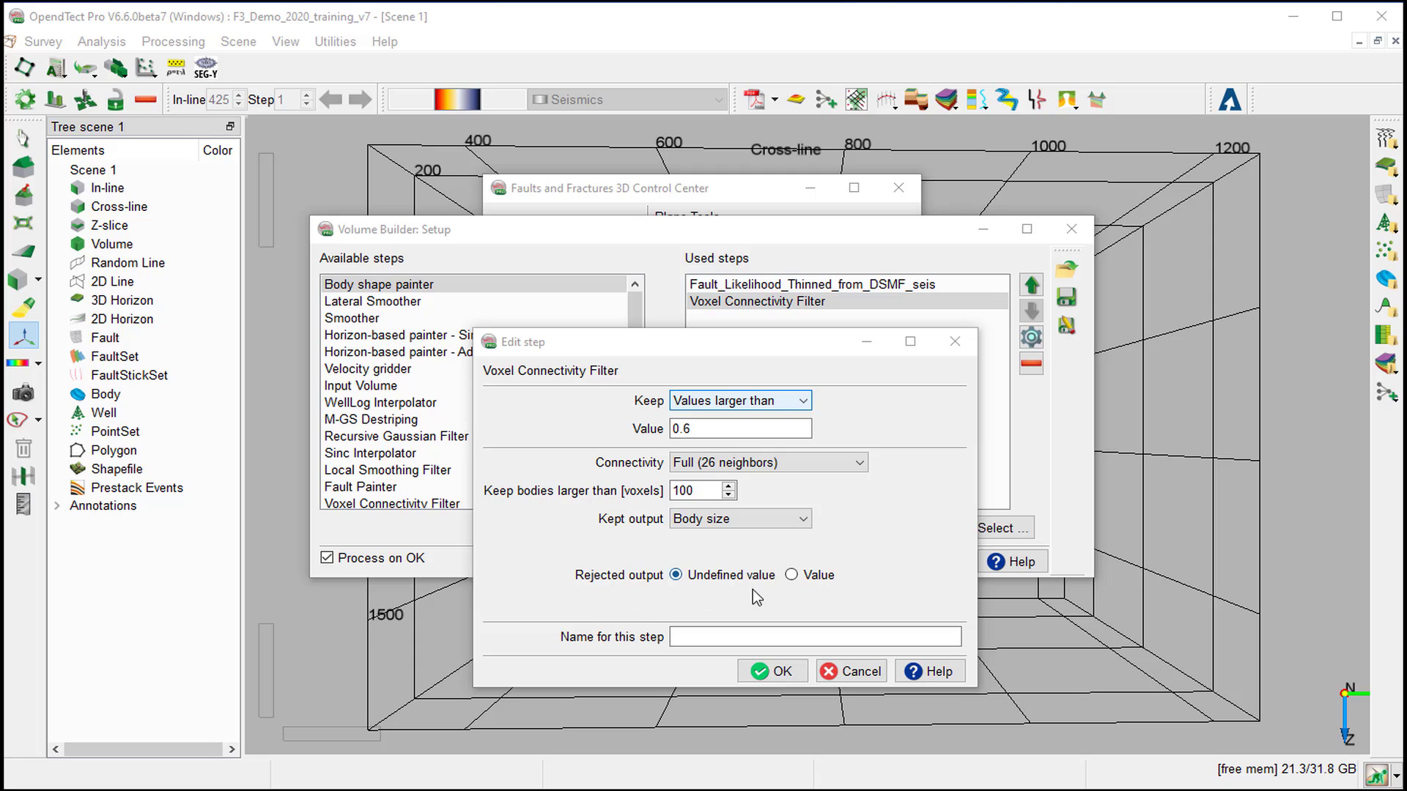
left_click(680, 640)
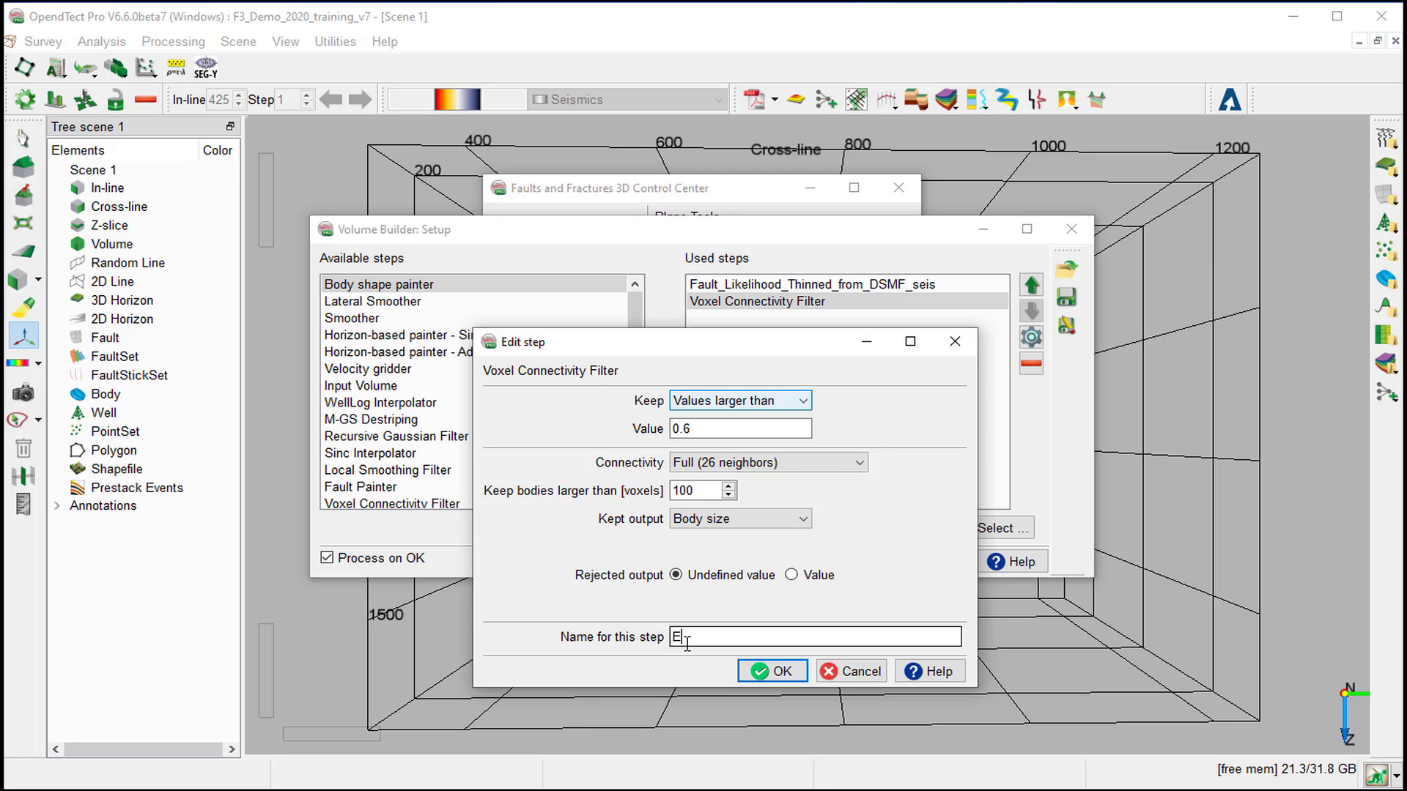
type("Extract Fault Bodies")
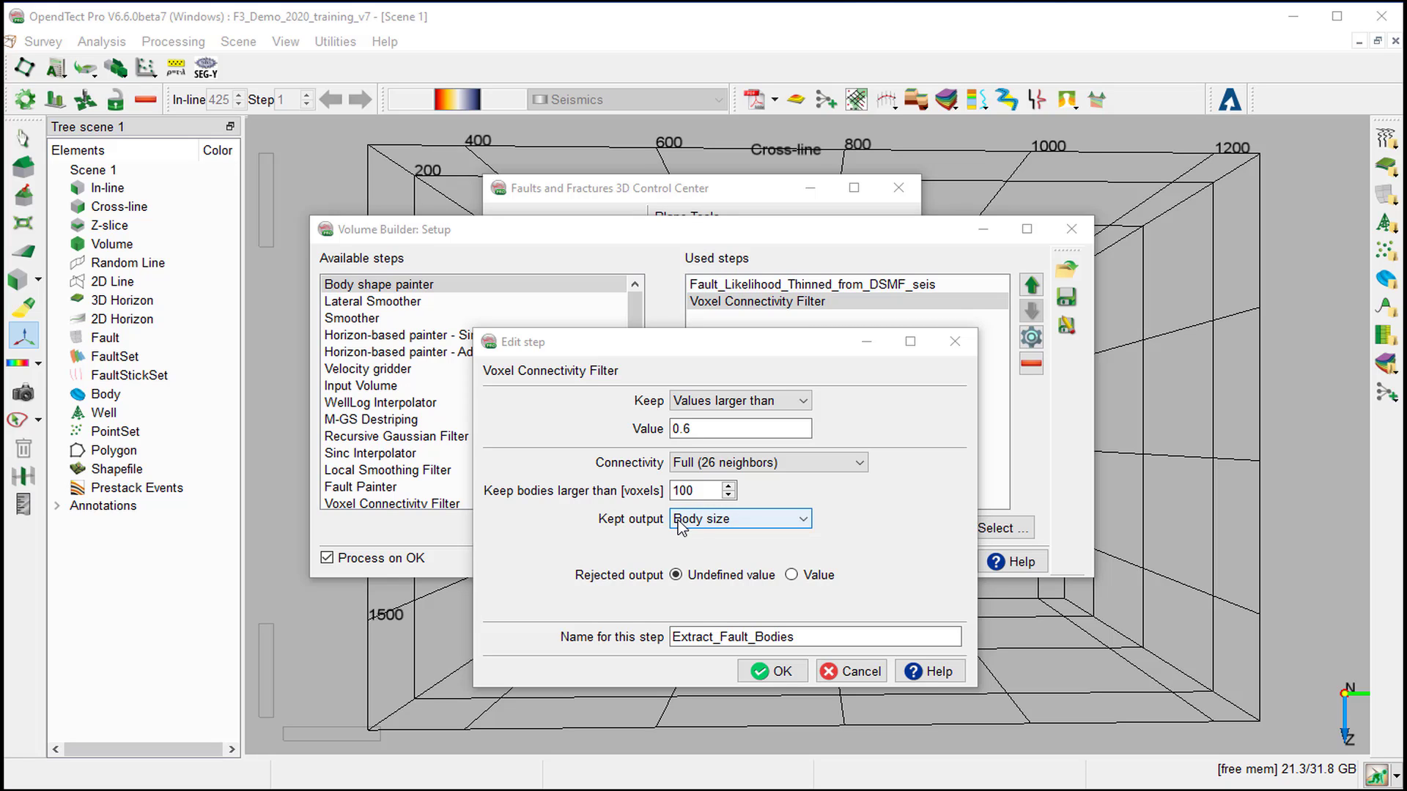
left_click(780, 671)
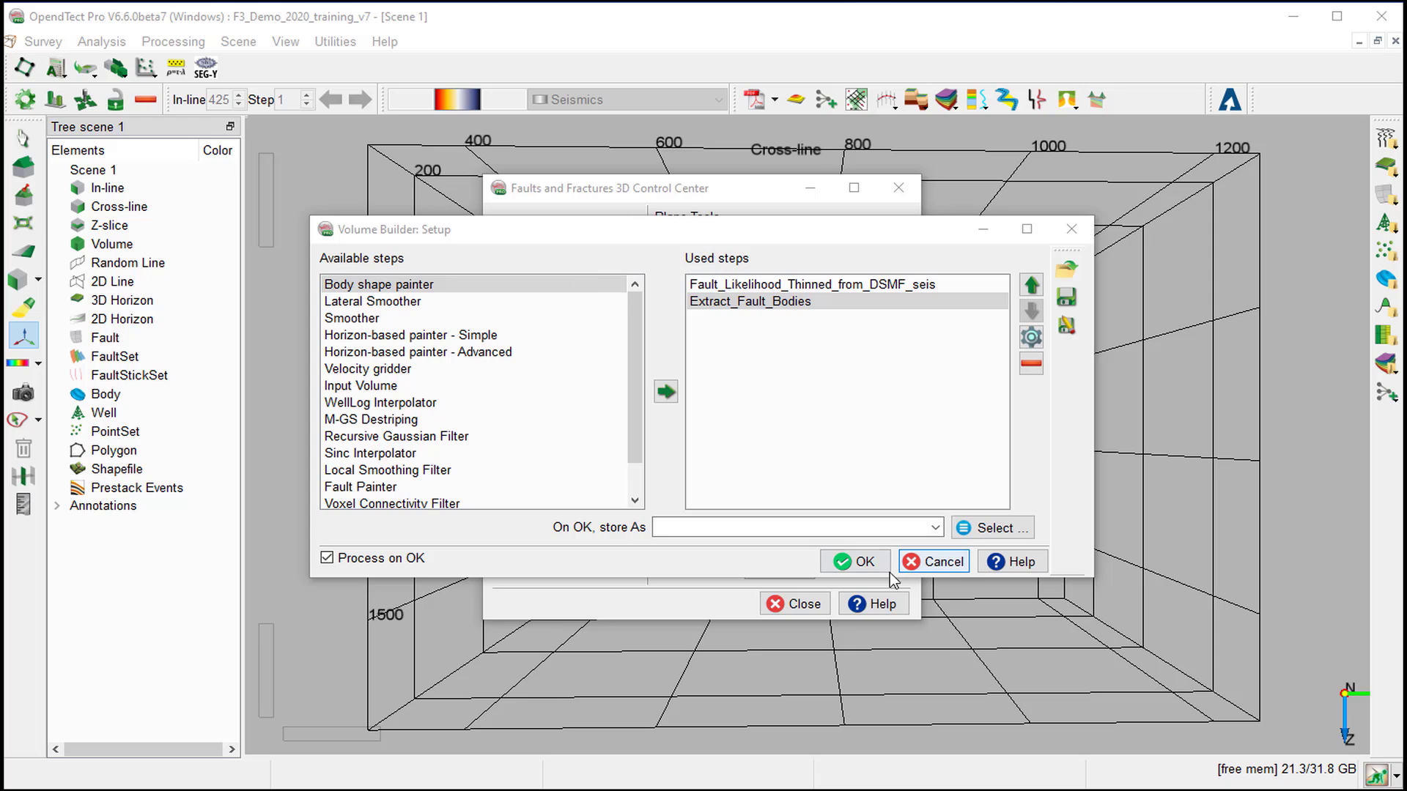
- Store the Volume Builder setup as Extract_Fault_Bodies and proceed to creating its output
left_click(703, 532)
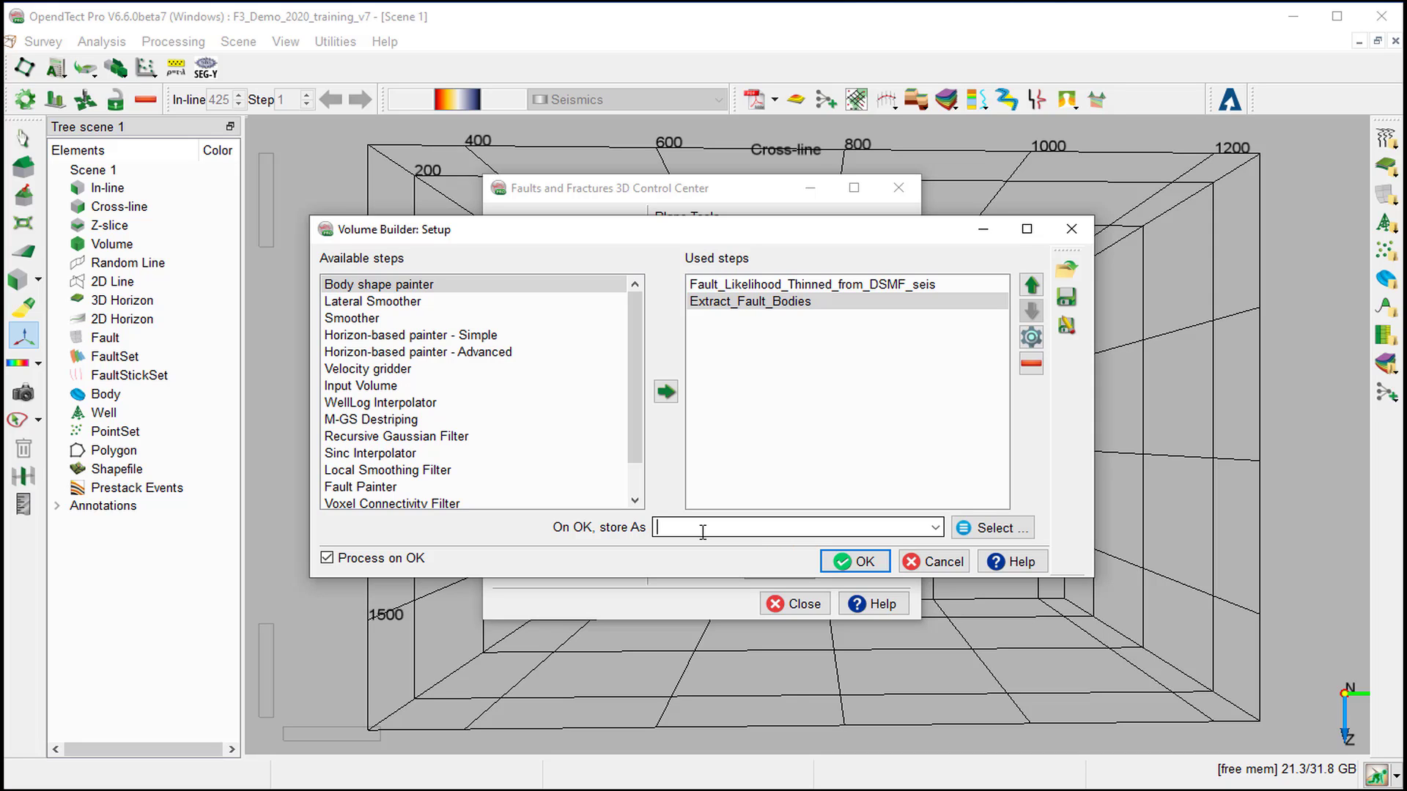
type("Extract_Fault_Bodies")
key("Return")
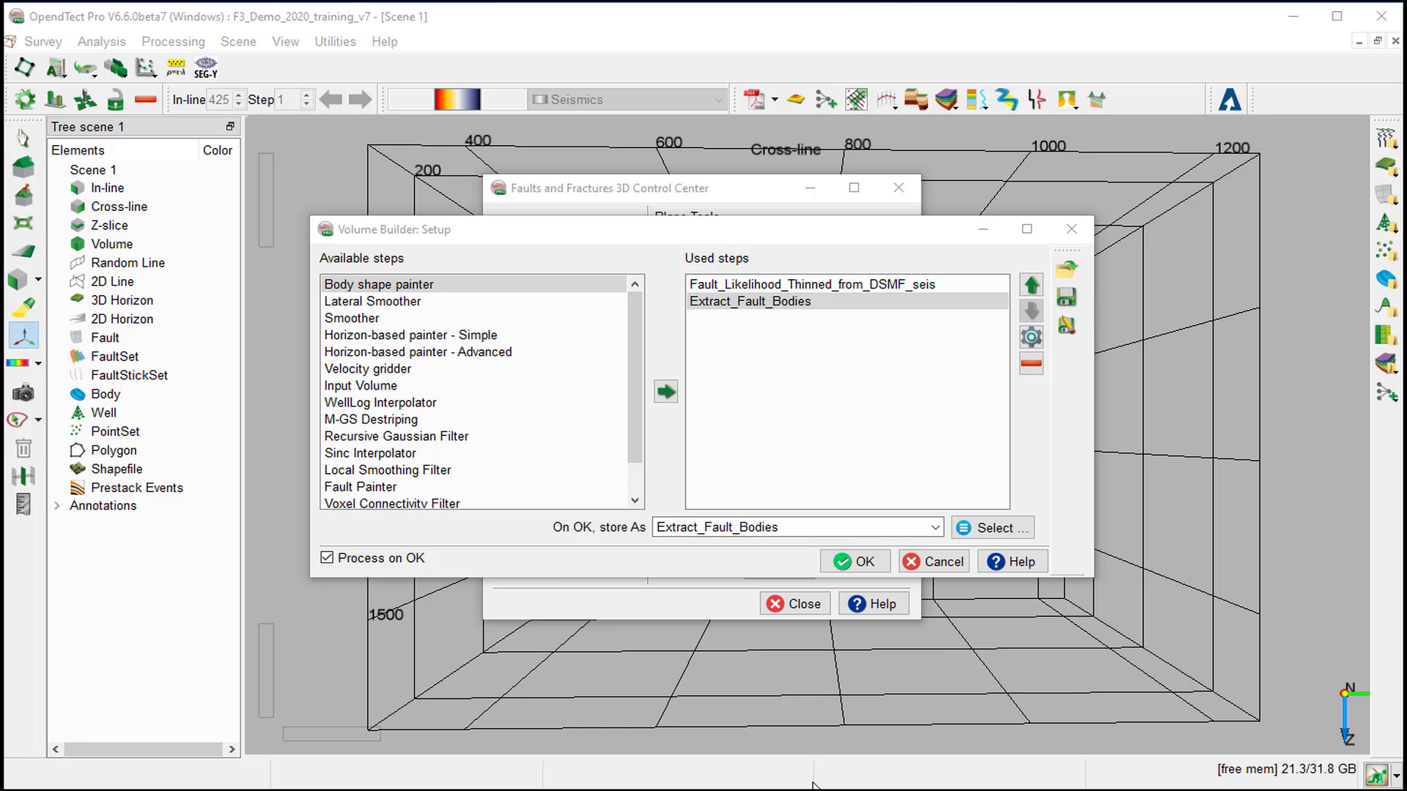
left_click(854, 561)
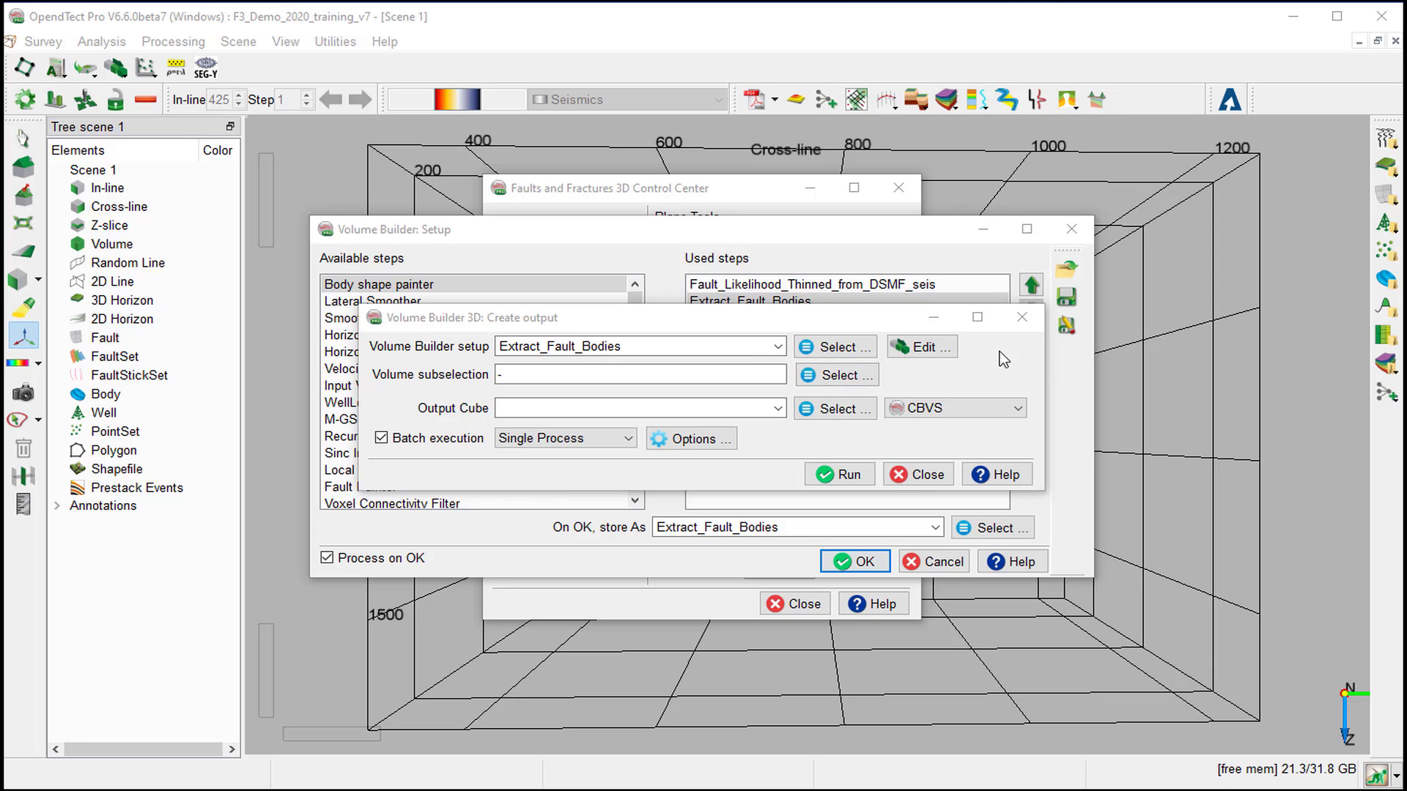
- Limit the output's volume subselection to the in-line range 120 to 400
left_click(839, 376)
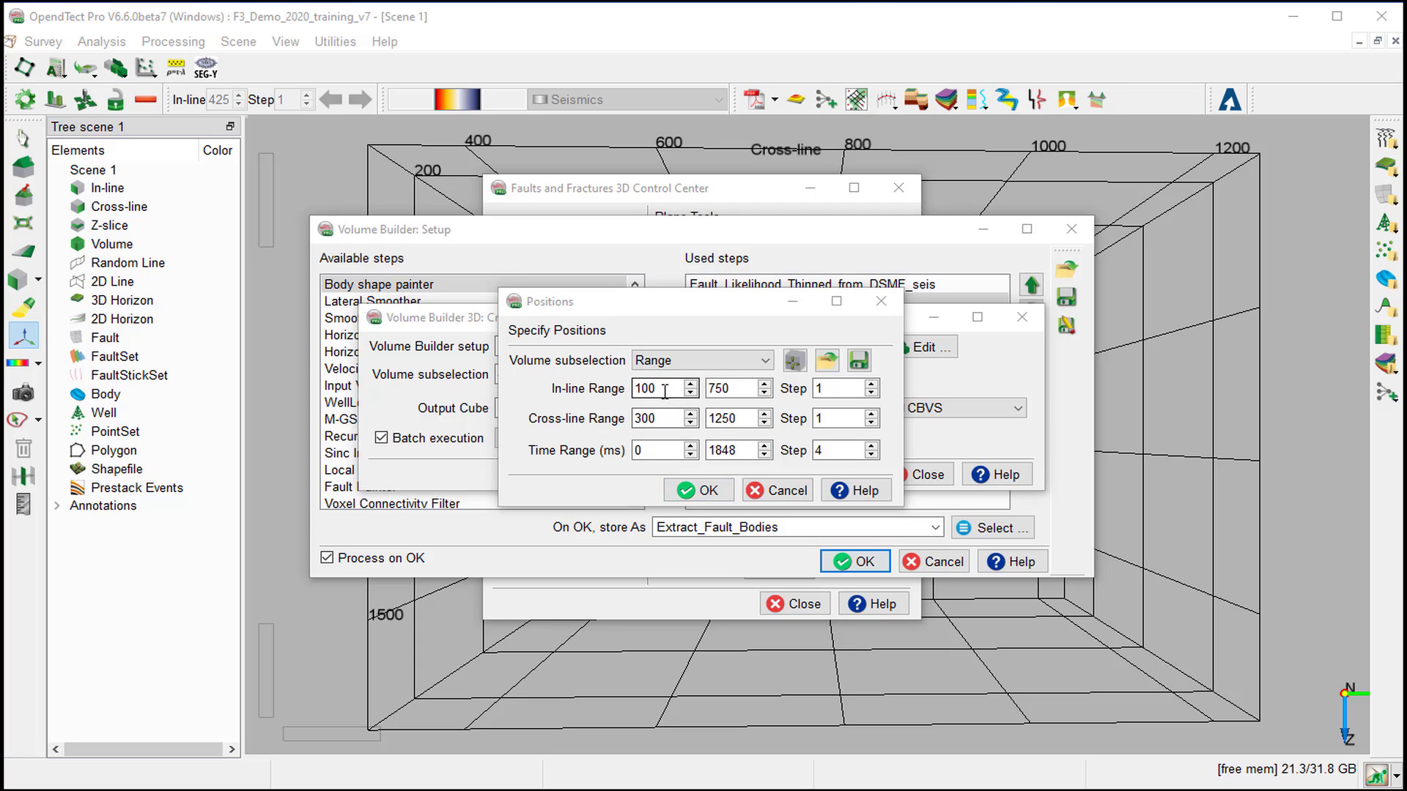
left_click_drag(664, 391, 619, 386)
type("120")
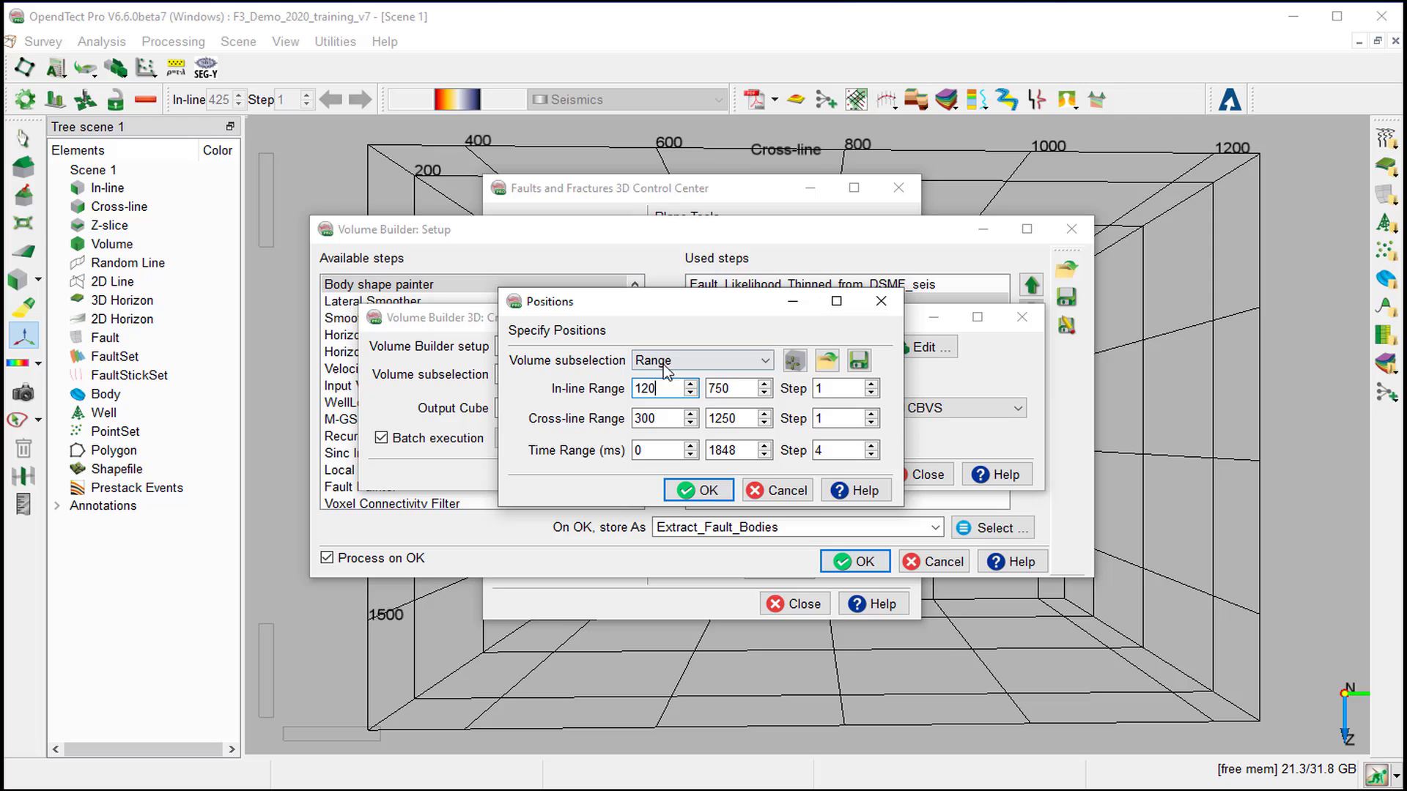
double_click(738, 388)
type("400")
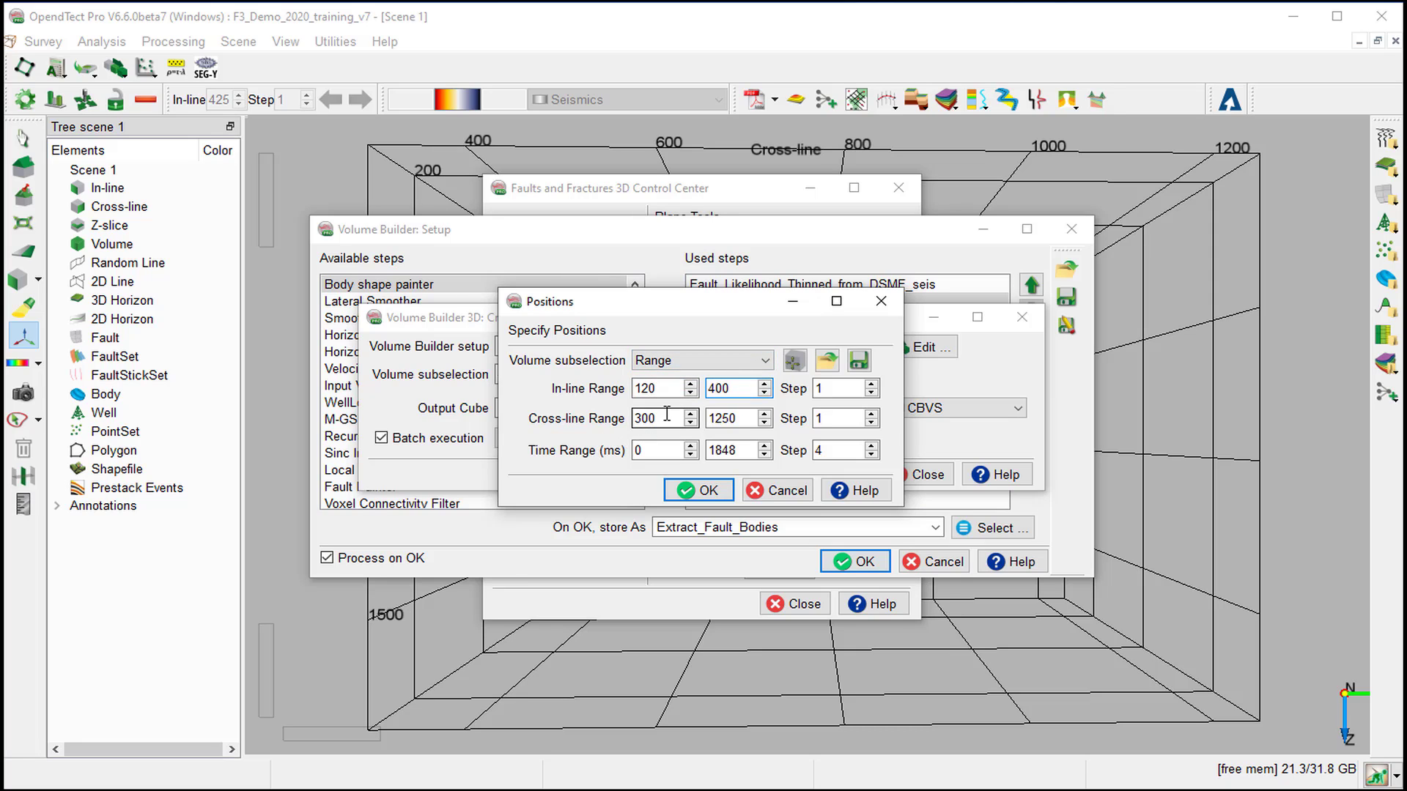
- Restrict the subselection to cross-lines 350 to 600 with the time range starting at 1400 ms
left_click_drag(663, 416, 595, 424)
type("350")
double_click(741, 419)
type("600")
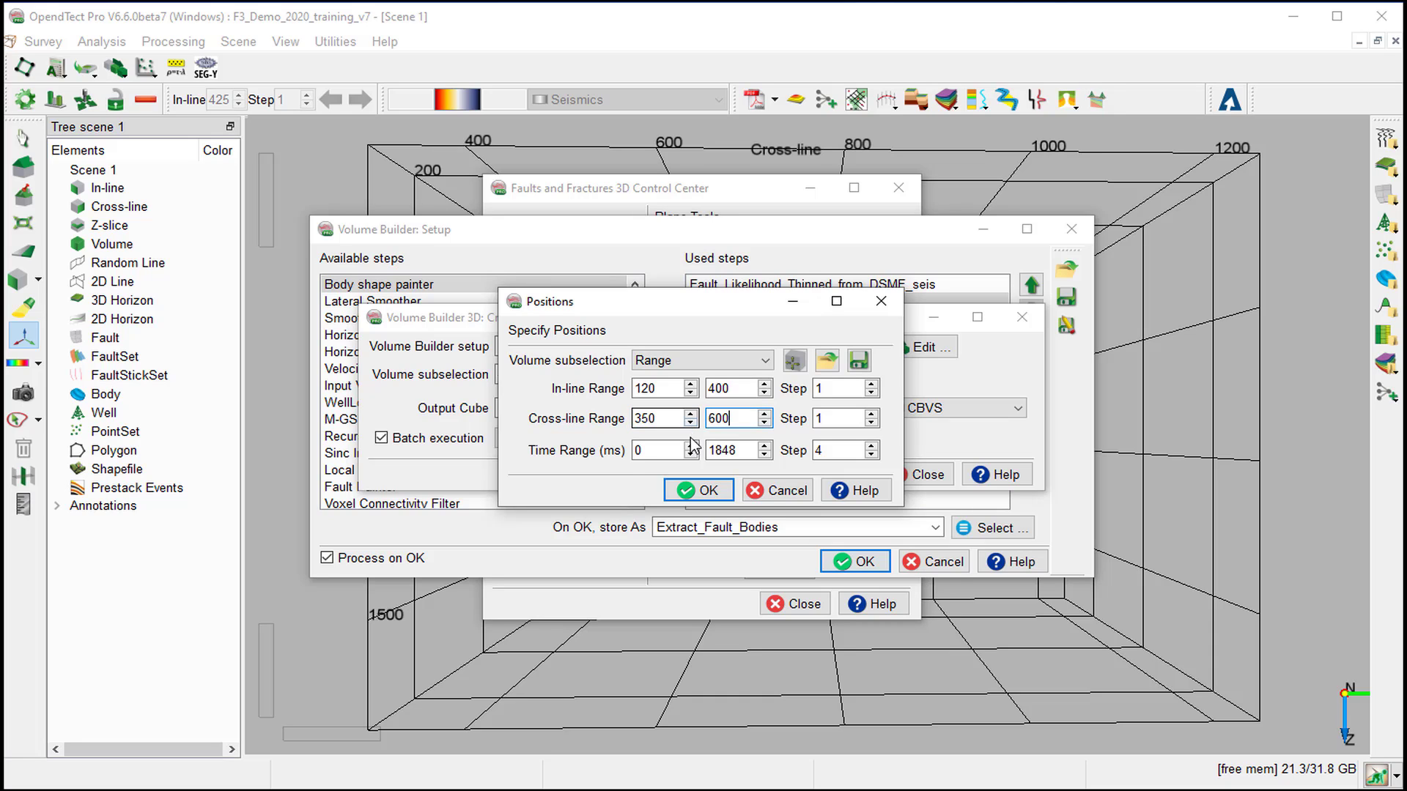
double_click(637, 450)
type("1")
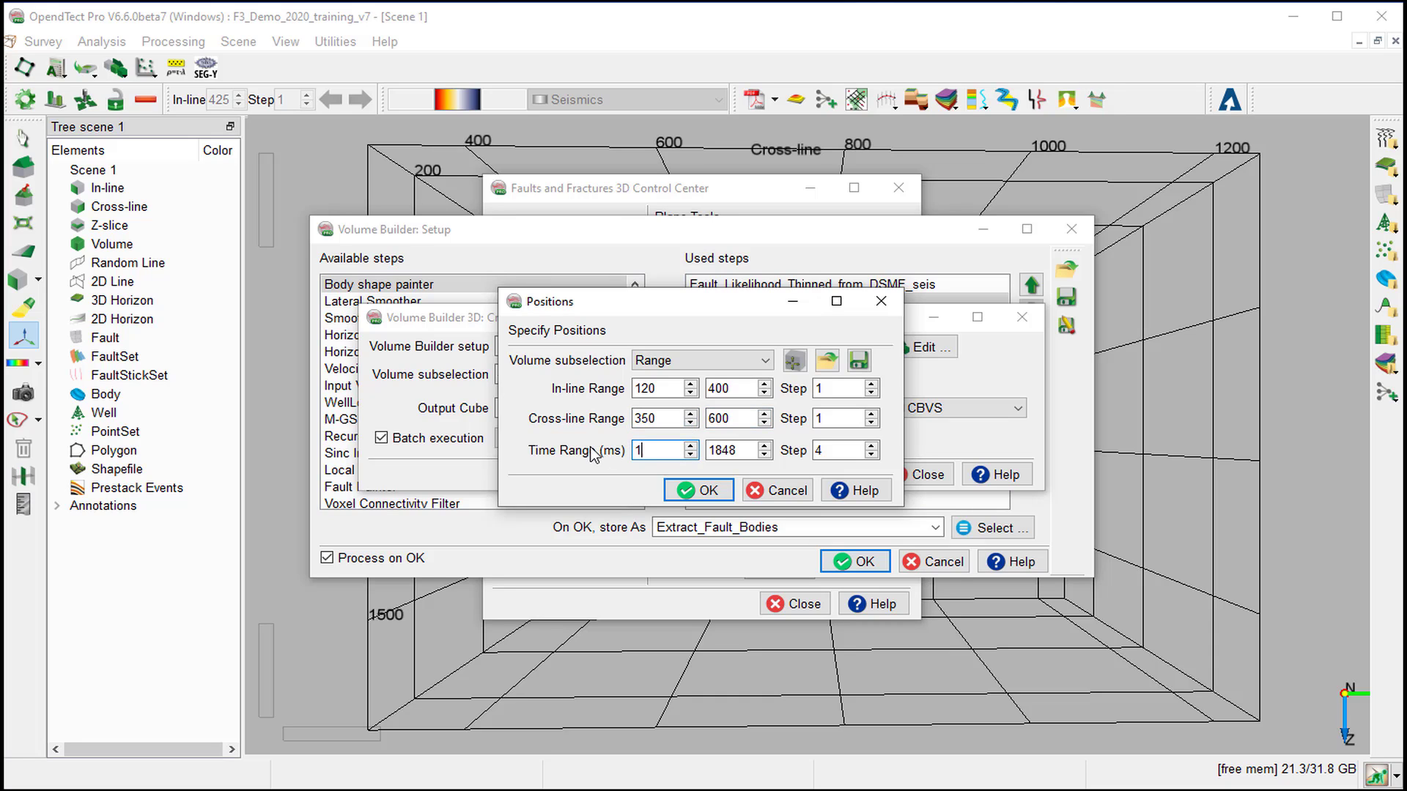
type("400")
left_click(705, 490)
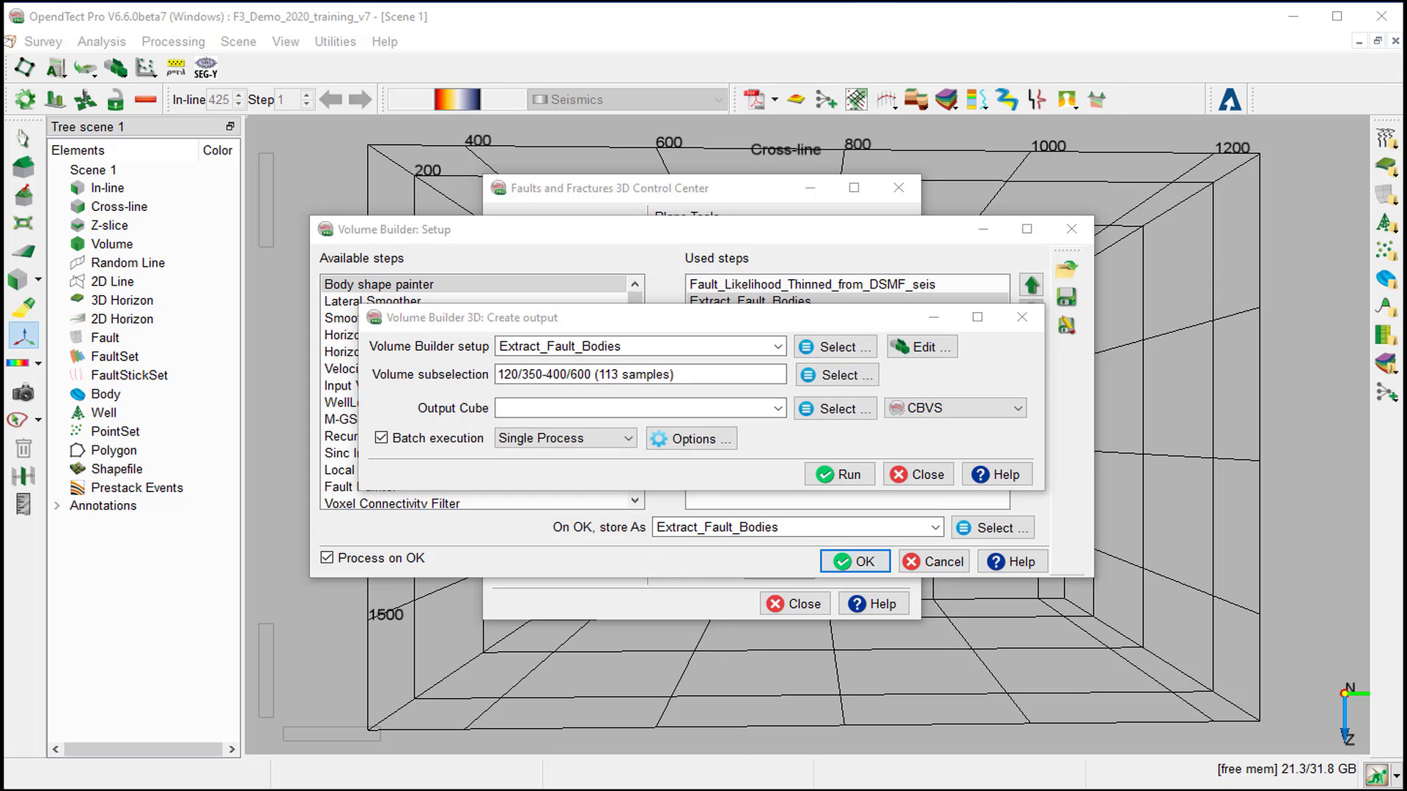
- Name the output cube "VCF ranked Fault bodies", run the batch process, and close the progress viewer and output dialog
left_click(525, 408)
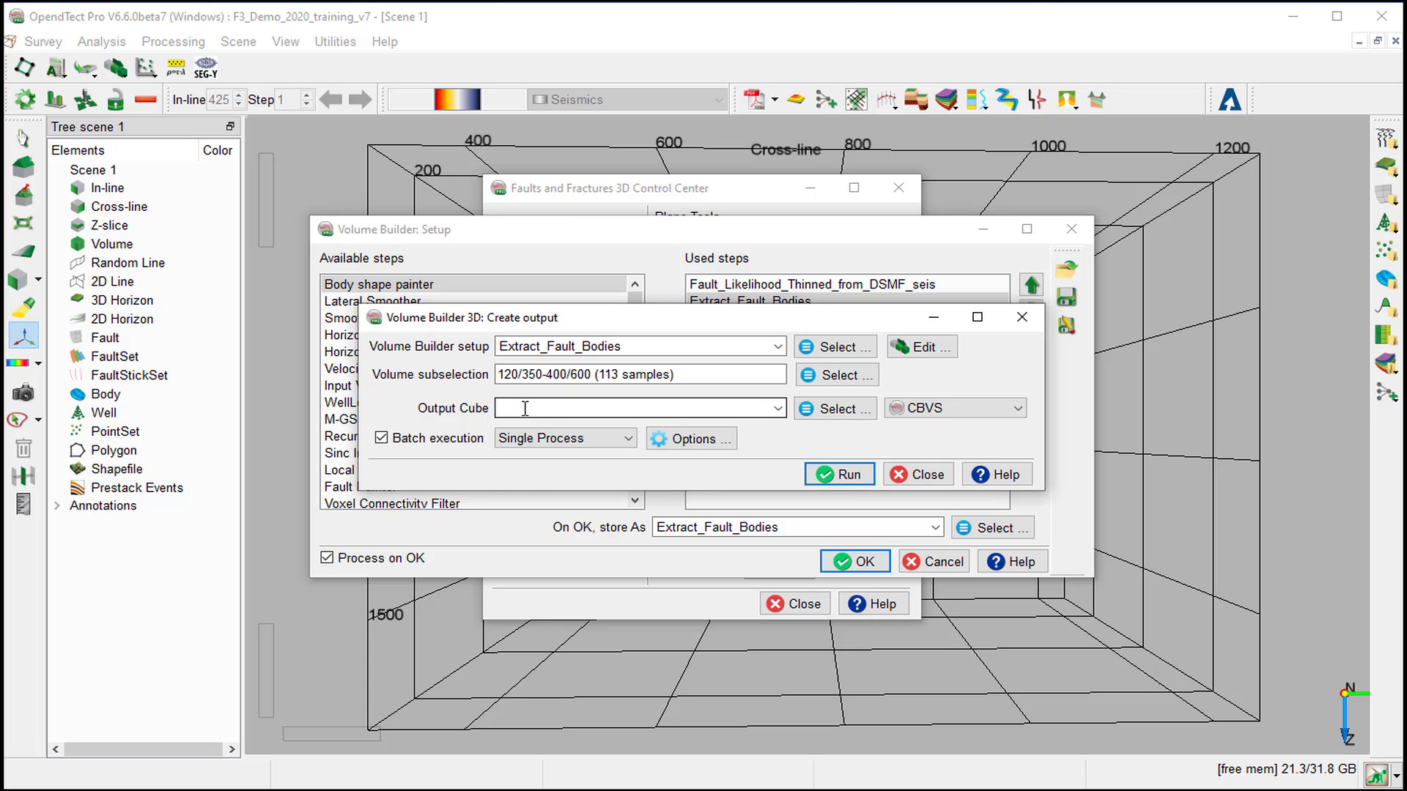
type("VCF ranked Fault bodies")
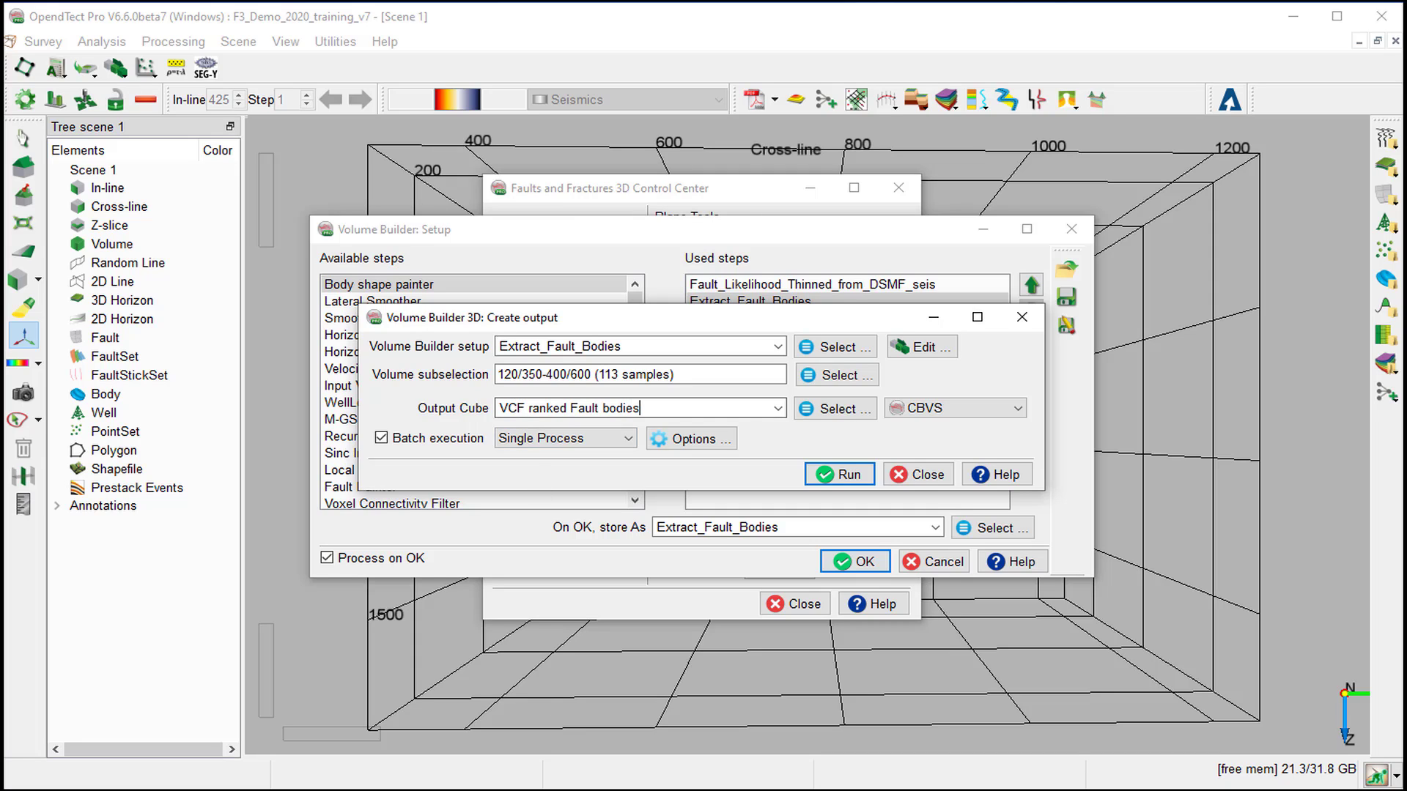
left_click(848, 475)
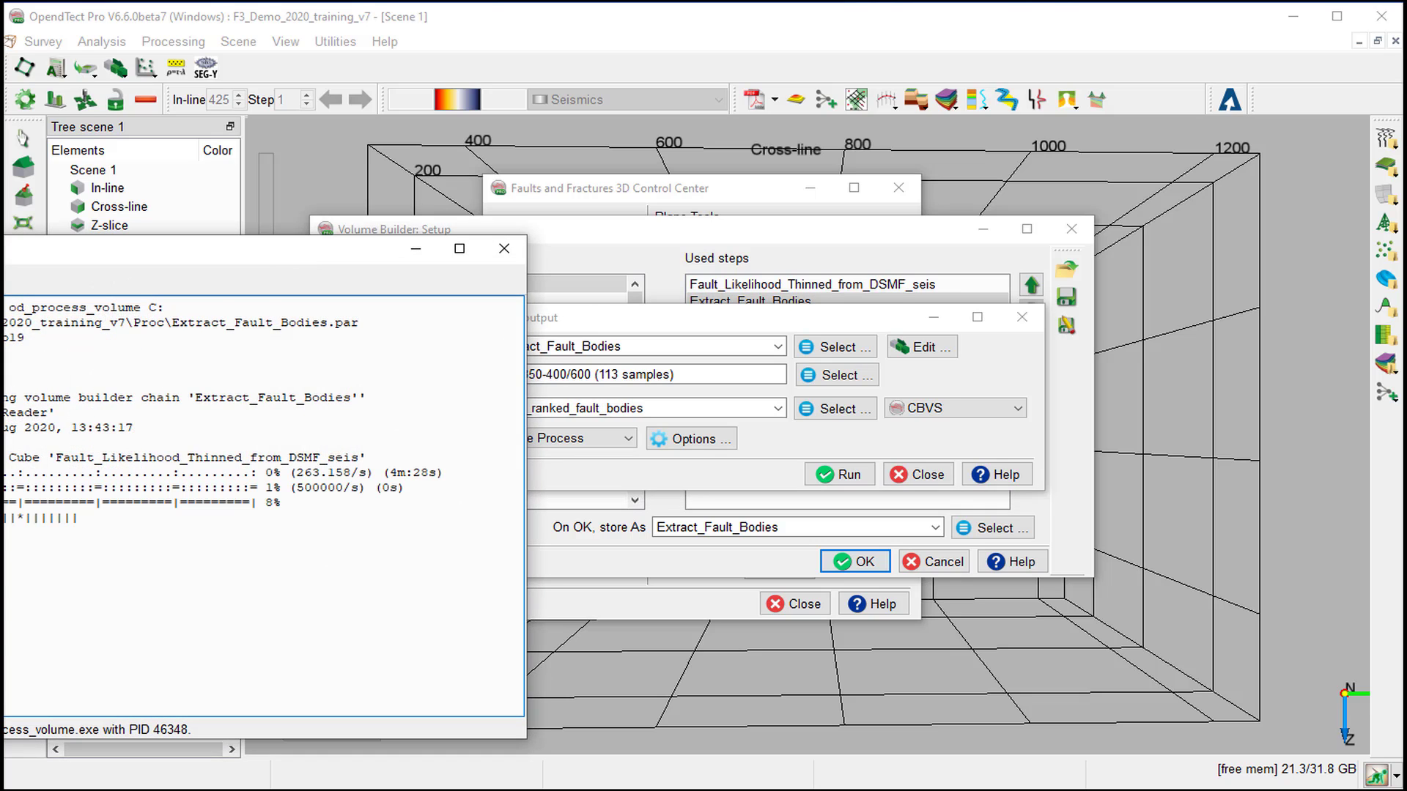
left_click_drag(266, 257, 552, 248)
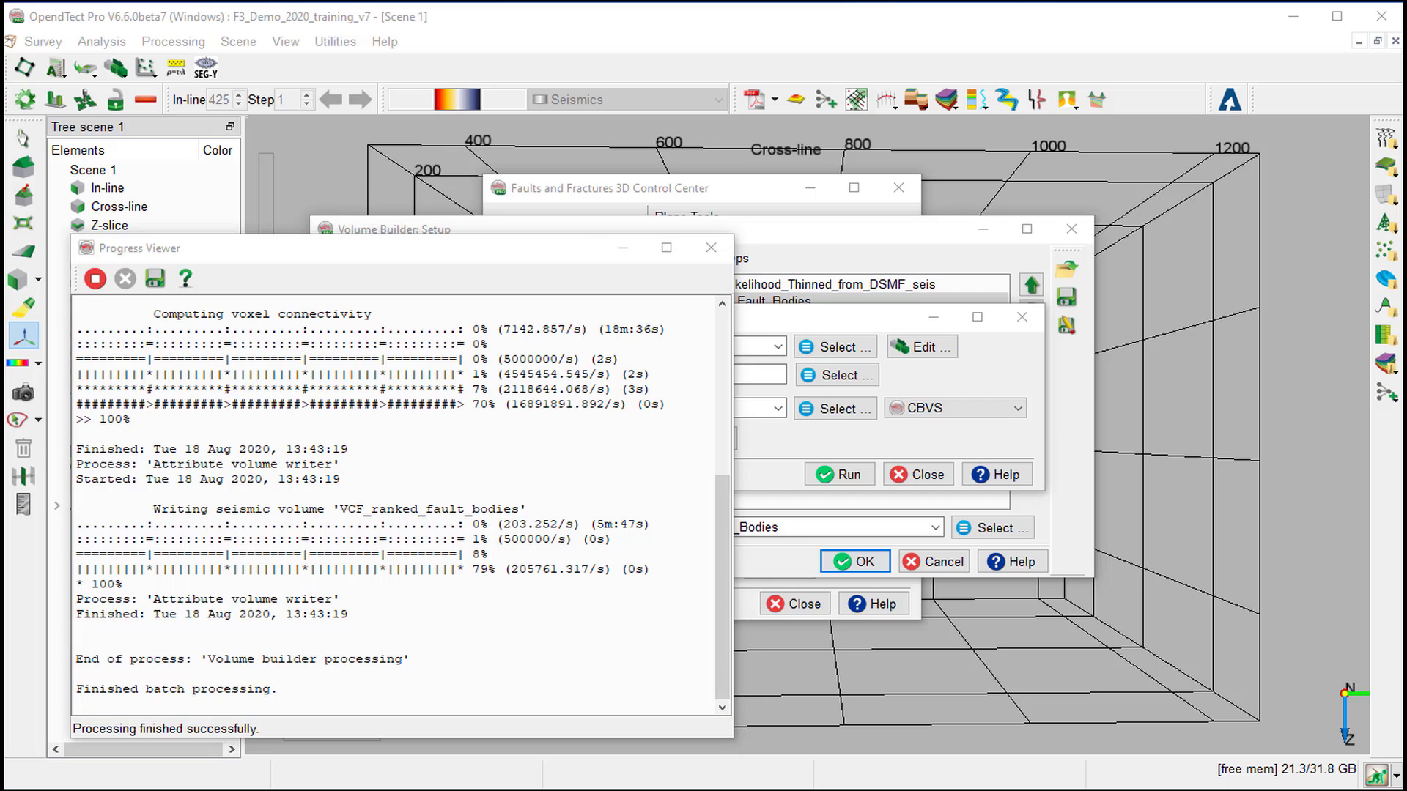
left_click(93, 280)
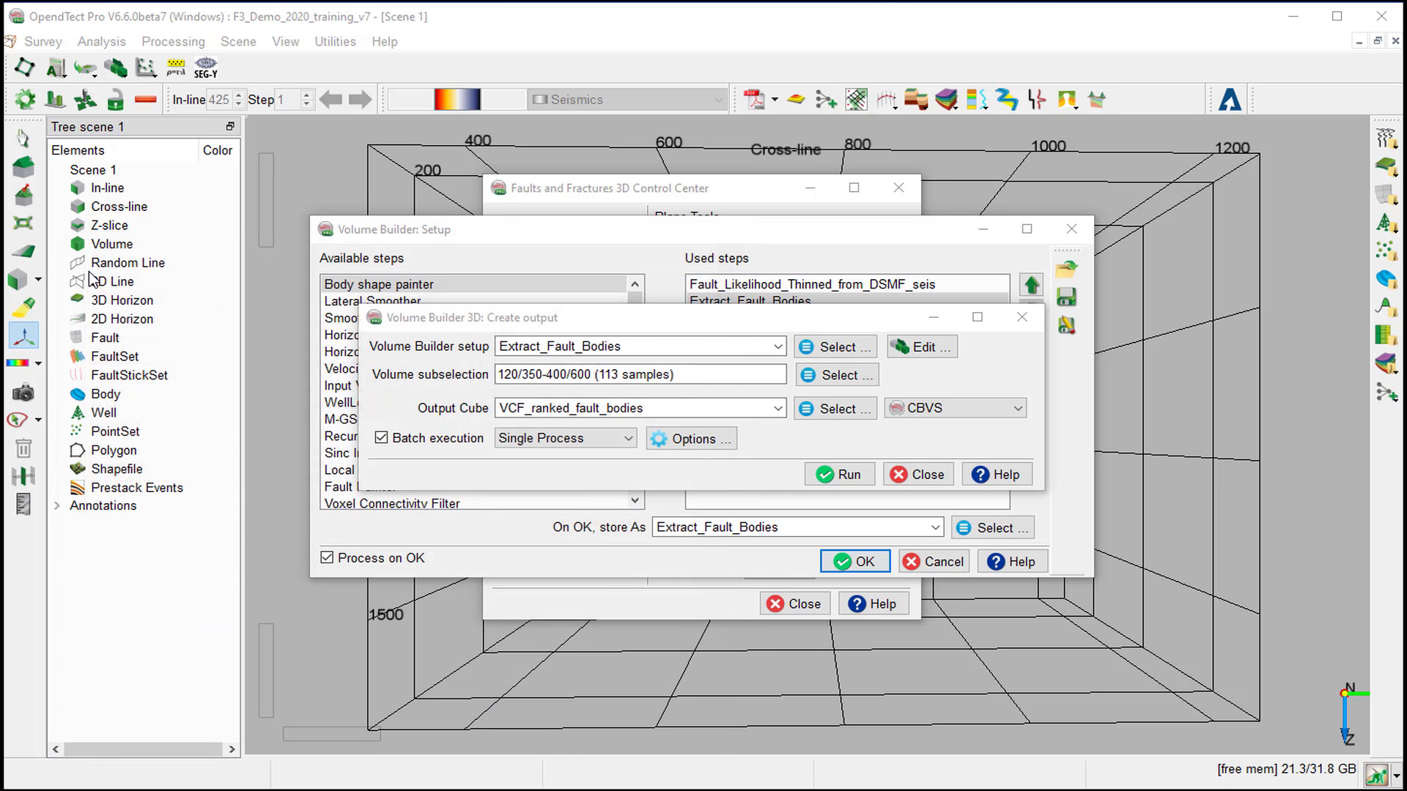
left_click(917, 474)
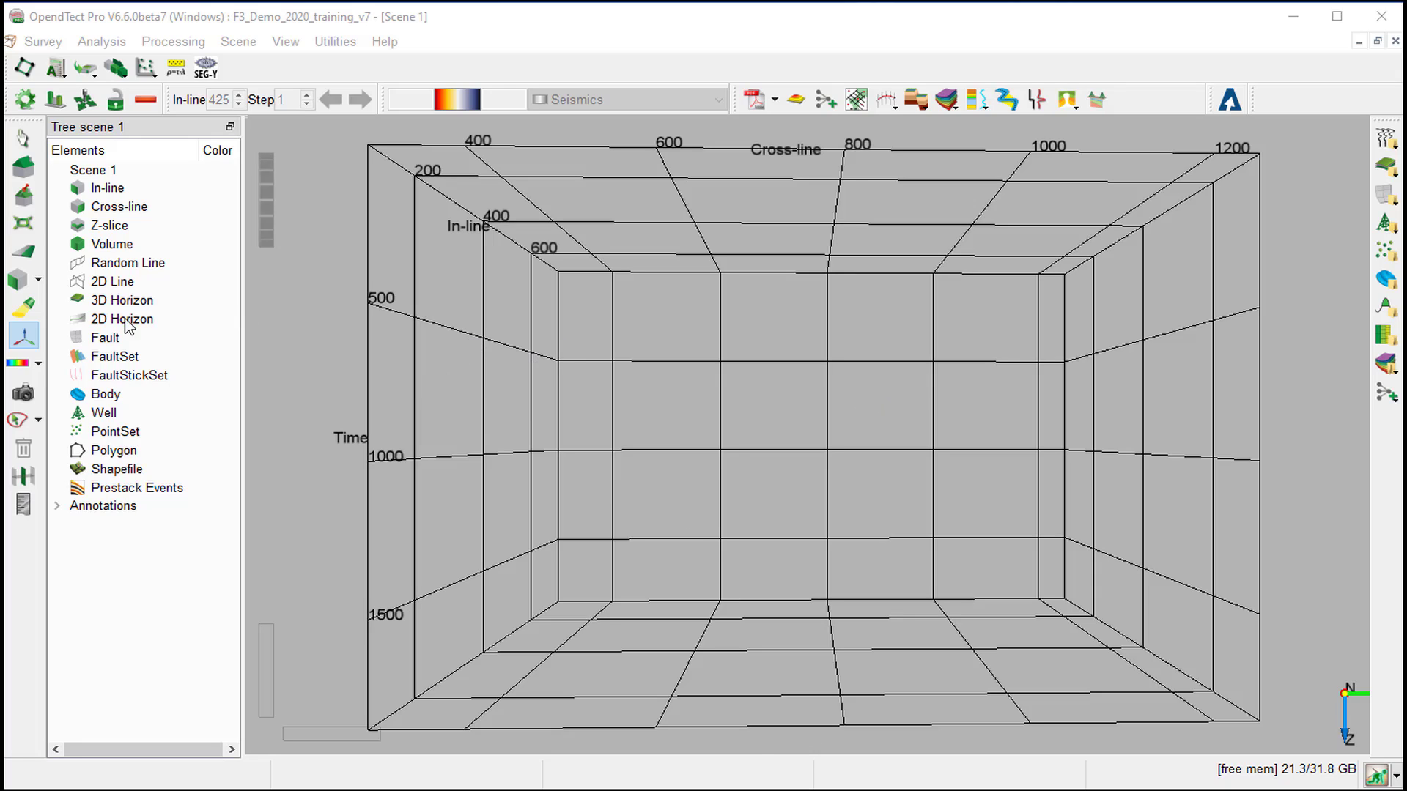
- Add a volume element to the scene and set its area's in-line range to 120–400
right_click(110, 246)
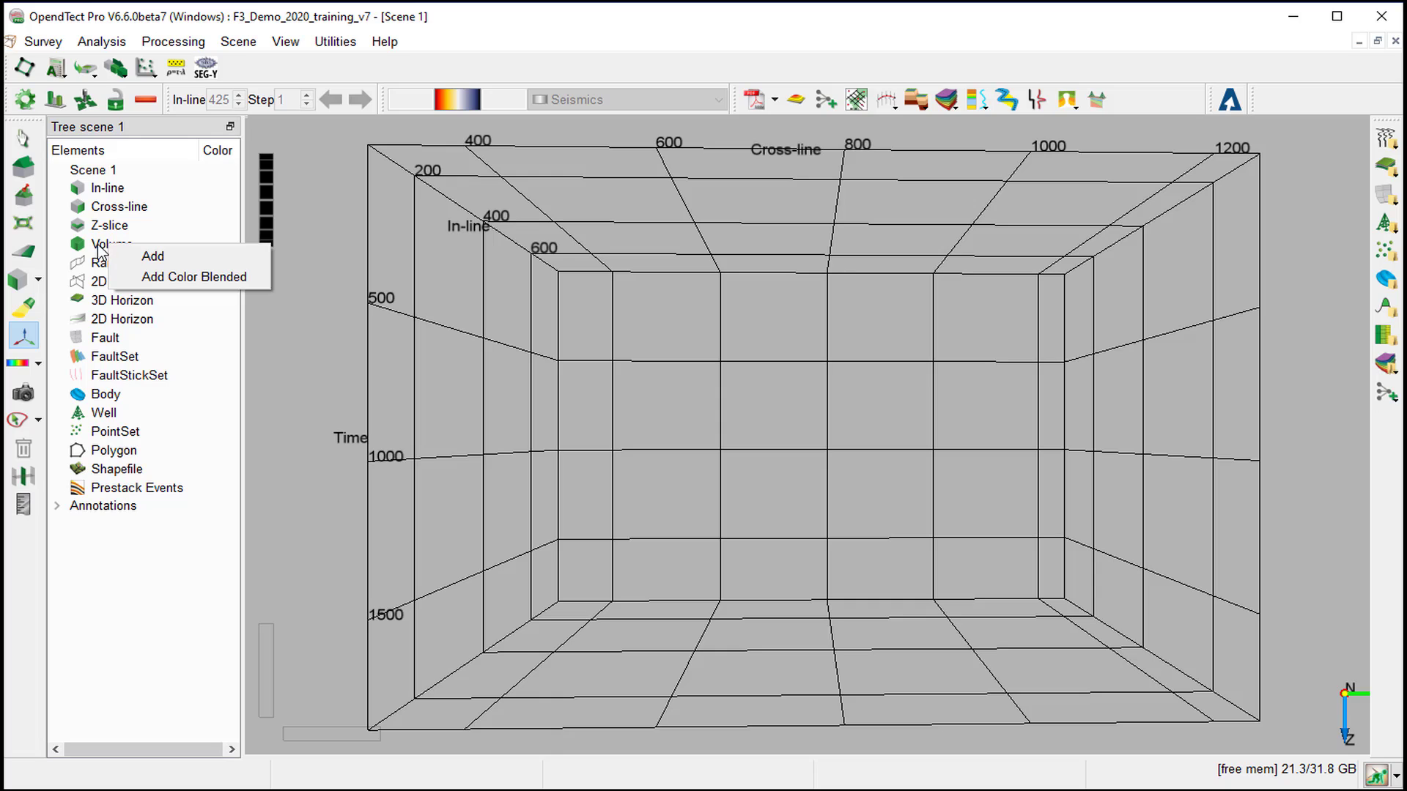
left_click(151, 255)
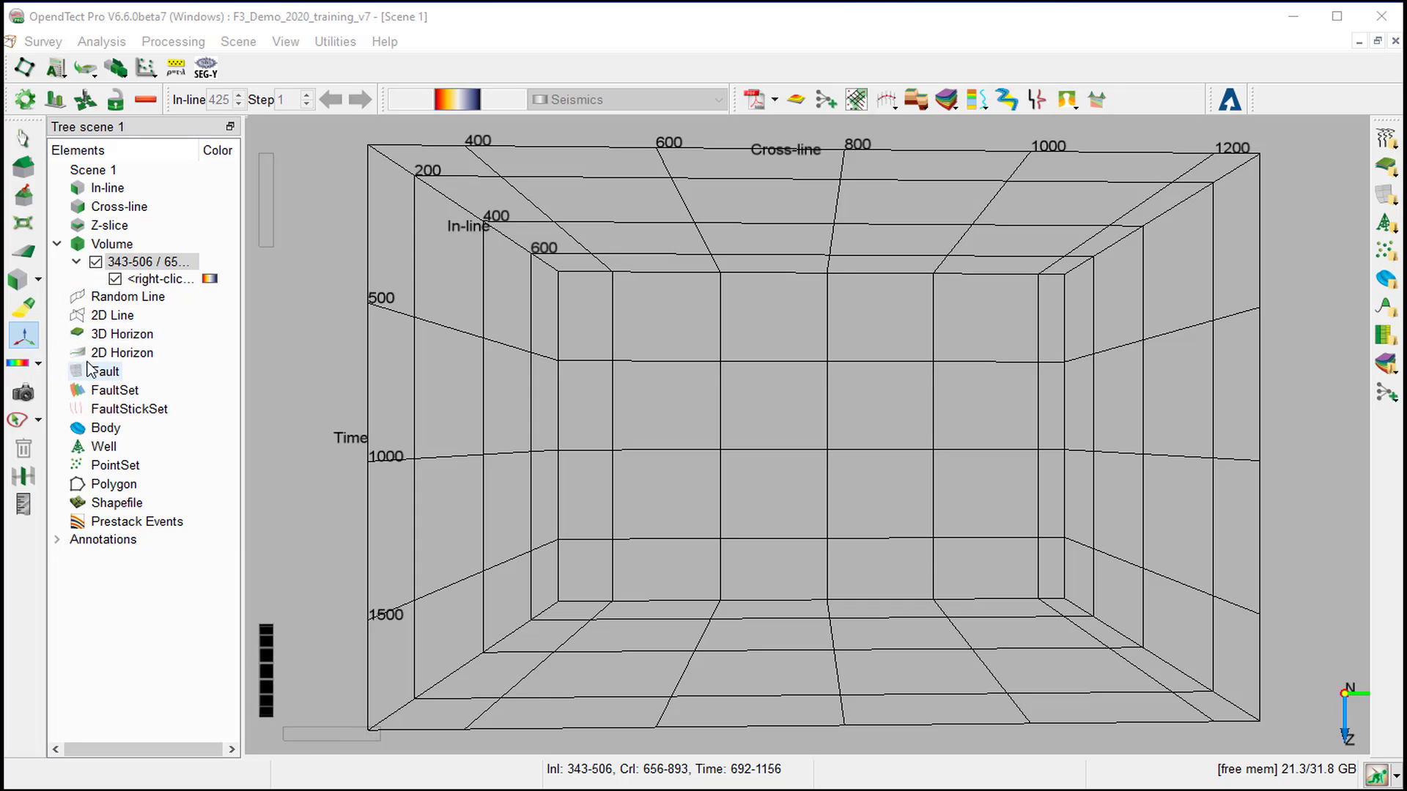
right_click(136, 264)
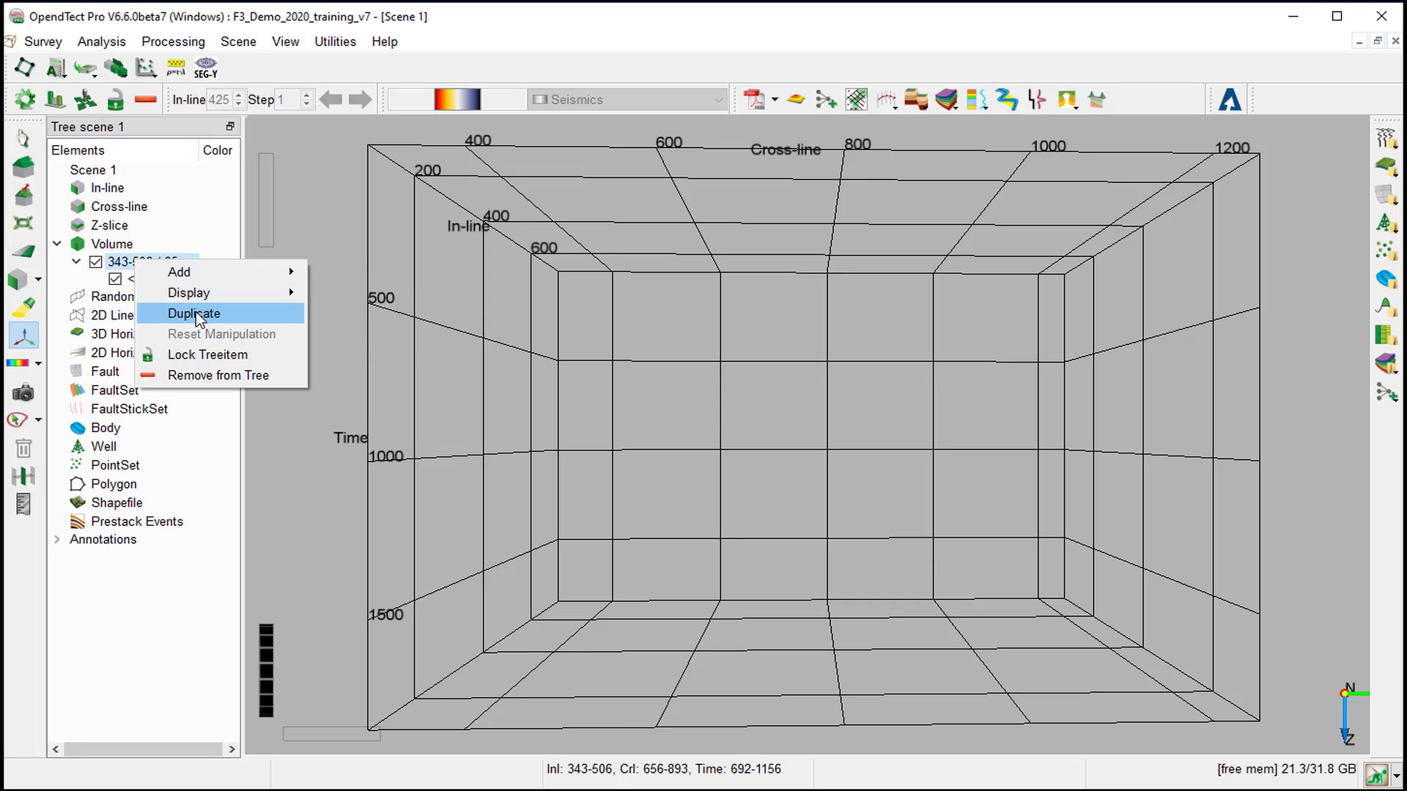
mouse_move(195, 293)
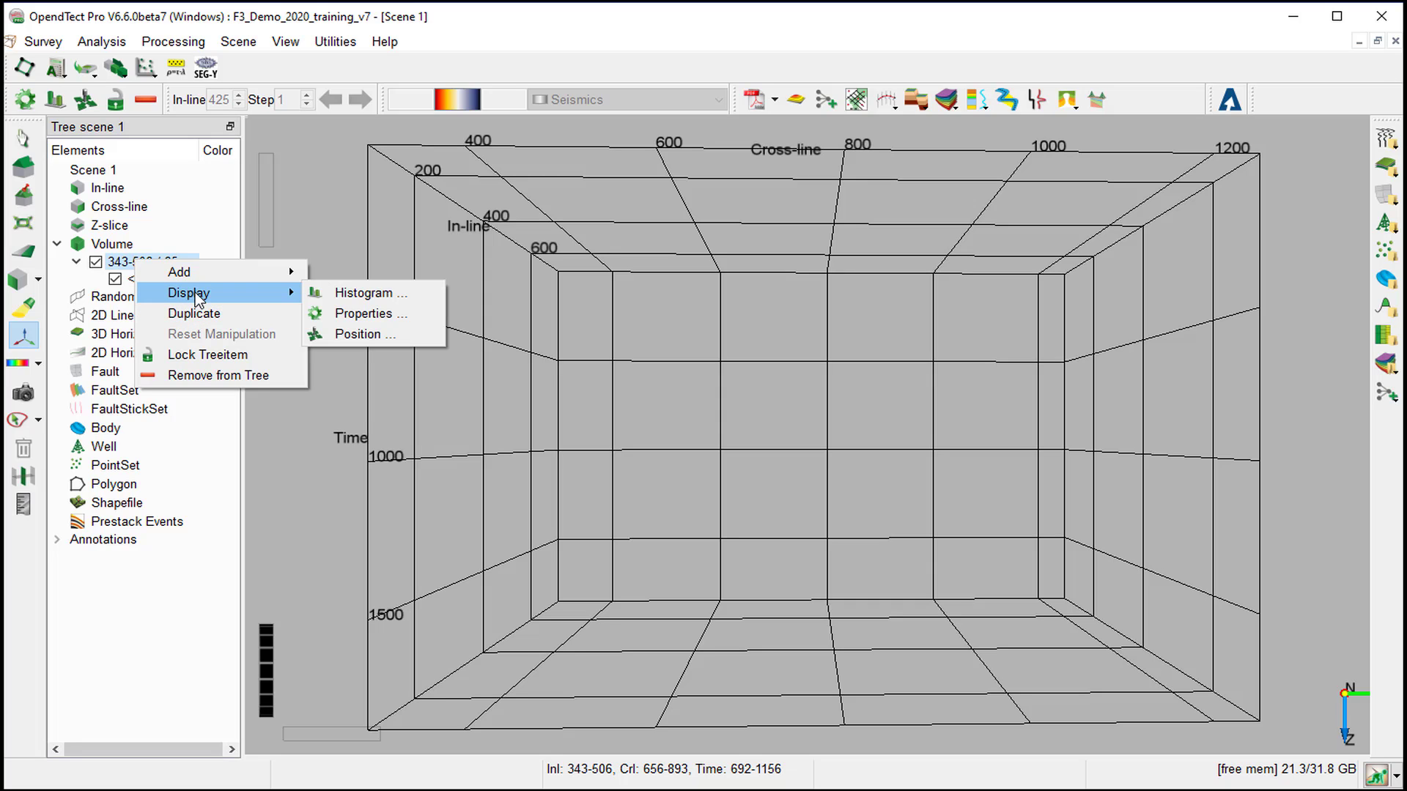
left_click(363, 334)
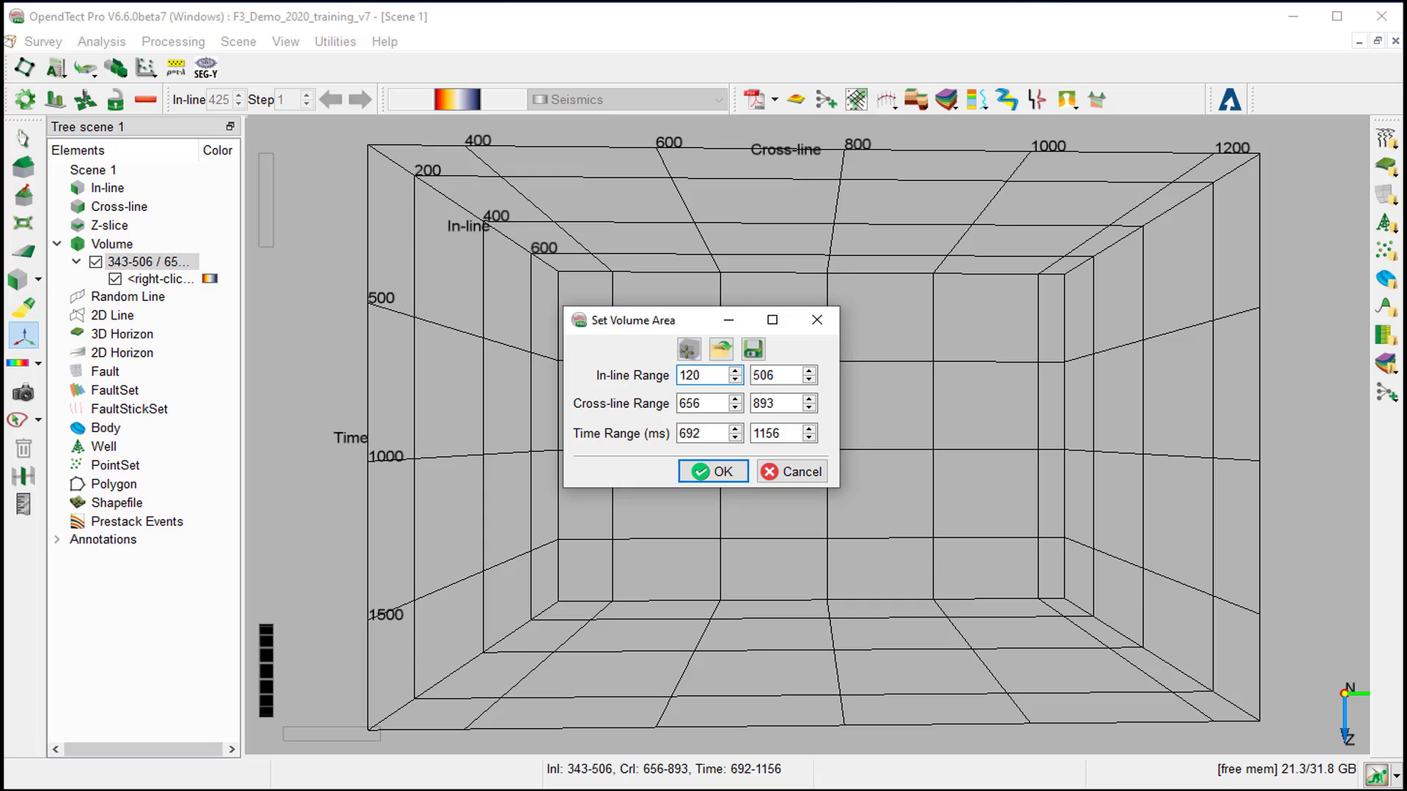
key("Tab")
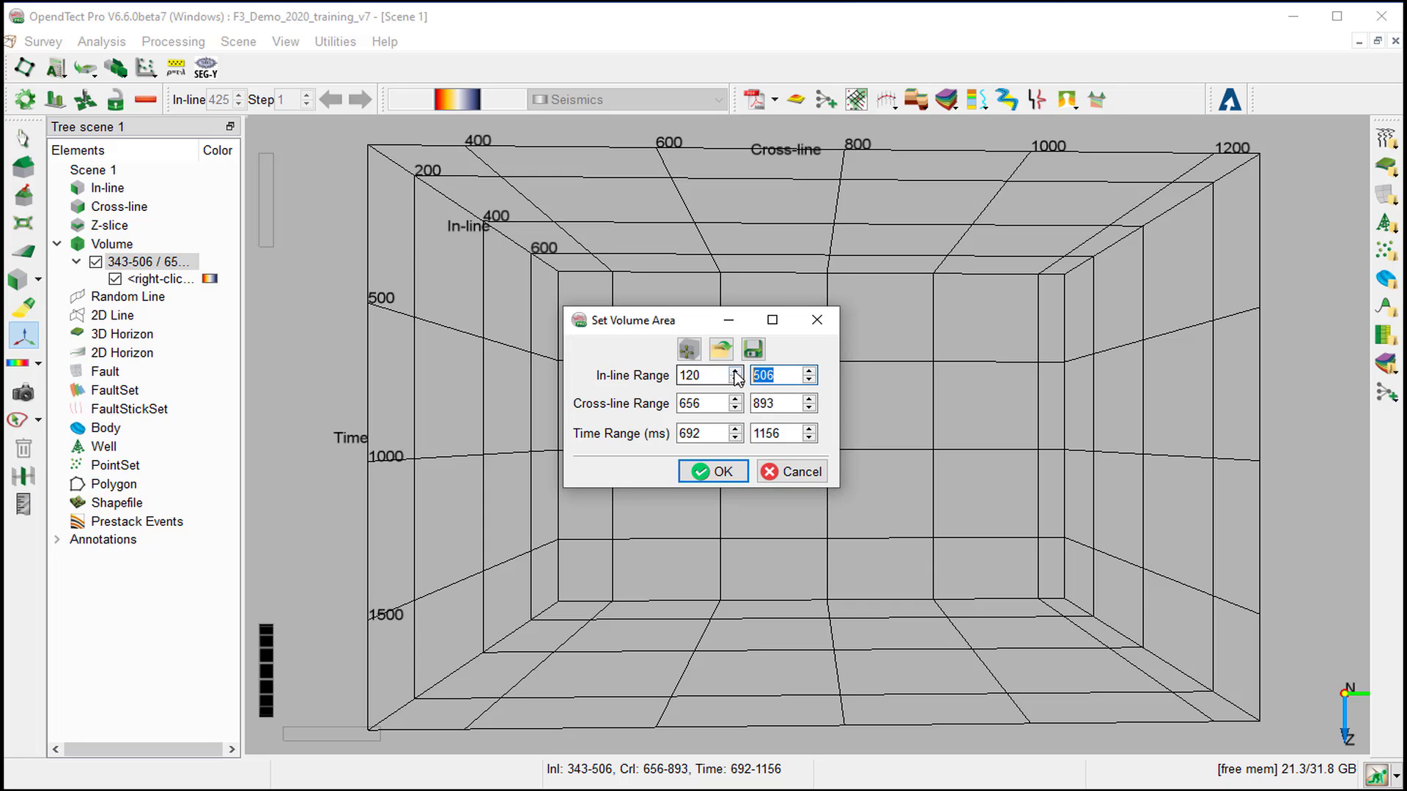
type("400")
key("Tab")
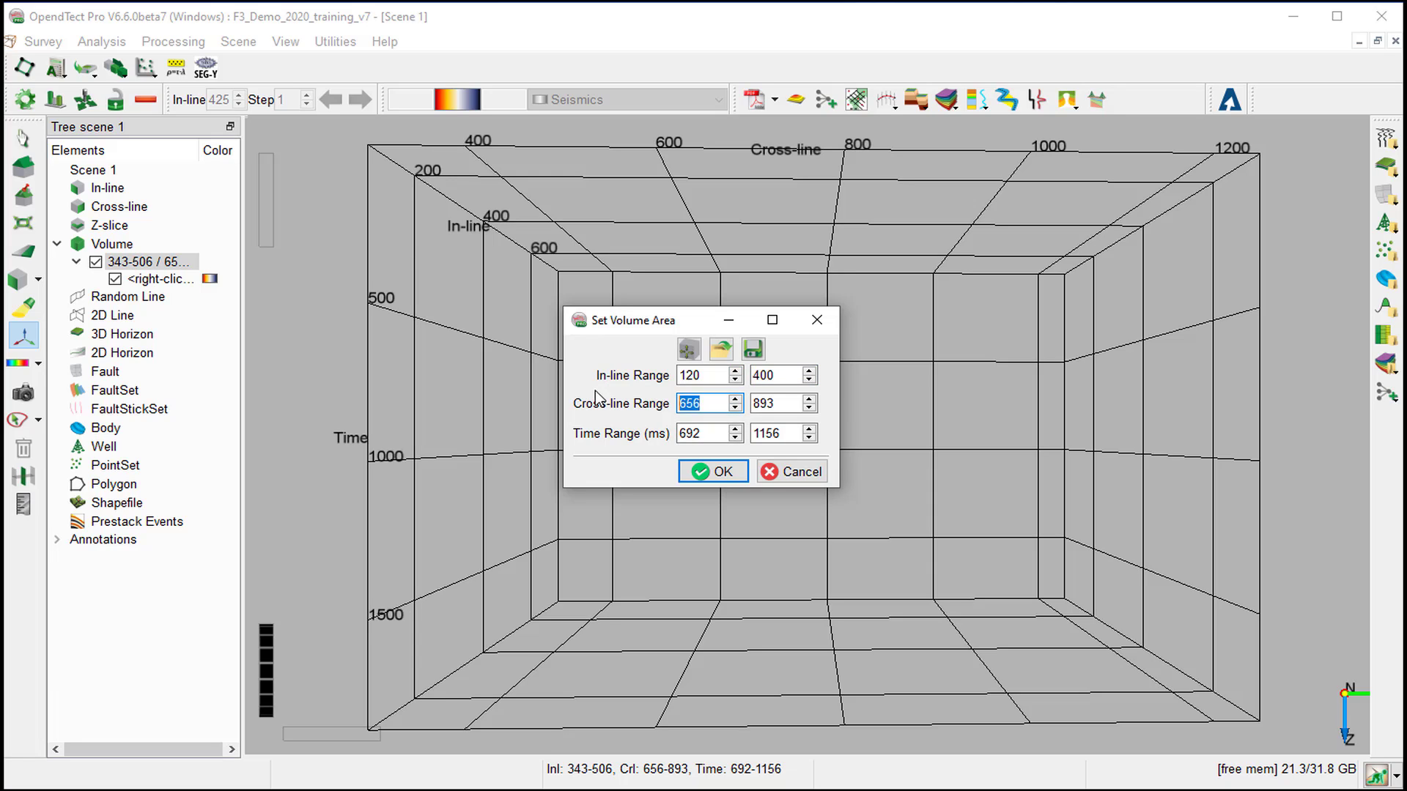
- Set the volume area's cross-line range to 350–600 and its time range to 1400–1848 ms, and apply the area
type("350")
key("Tab")
type("5")
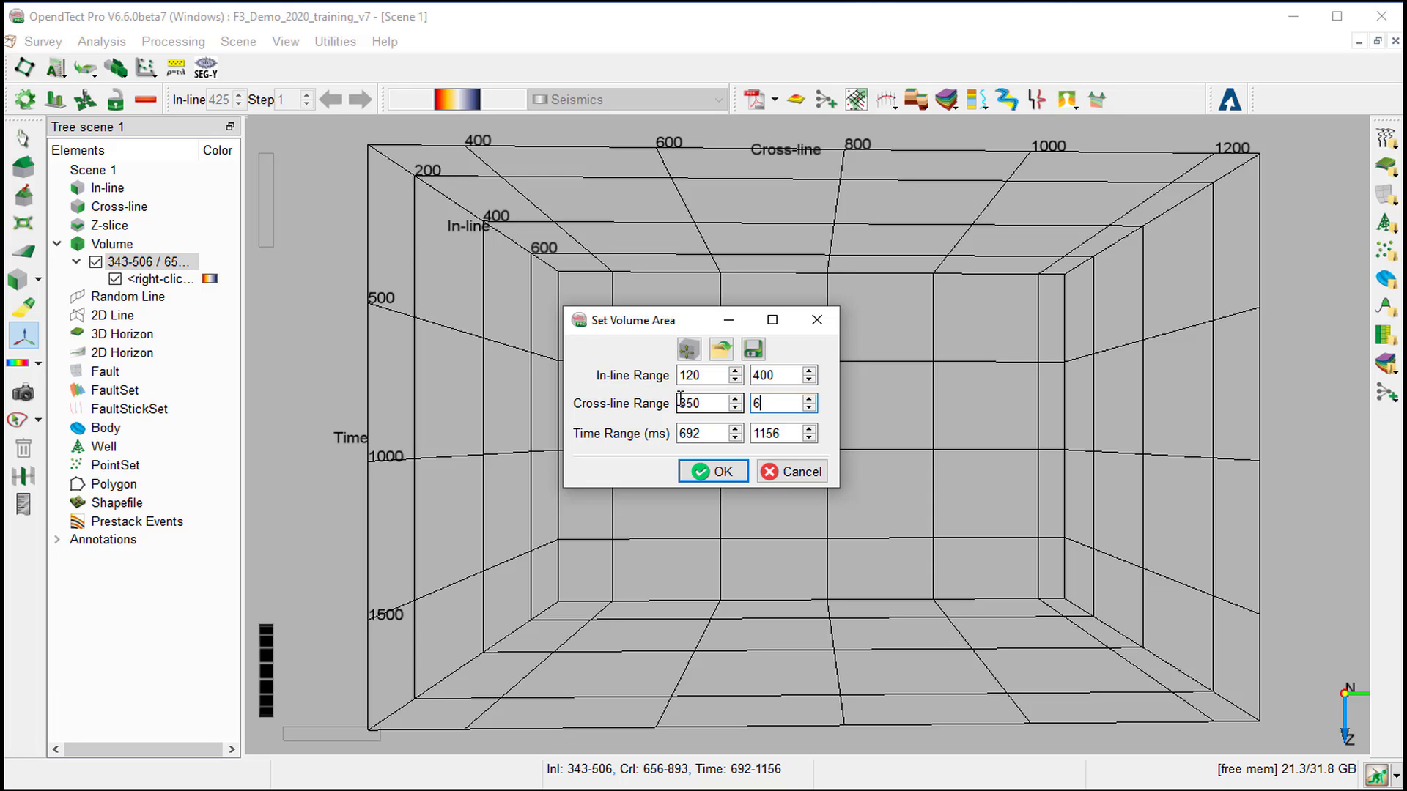
type("00")
key("Tab")
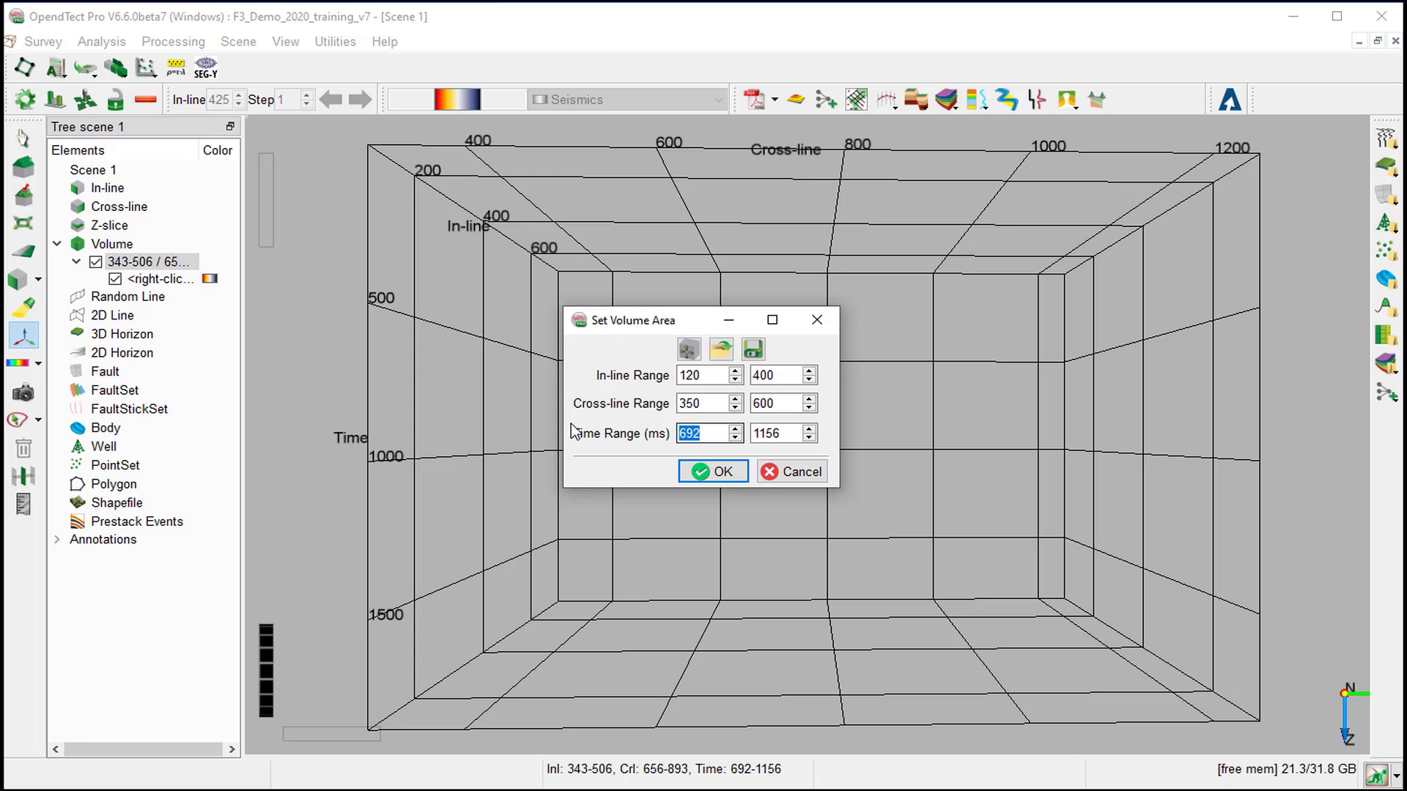
type("1400")
left_click_drag(796, 431, 724, 431)
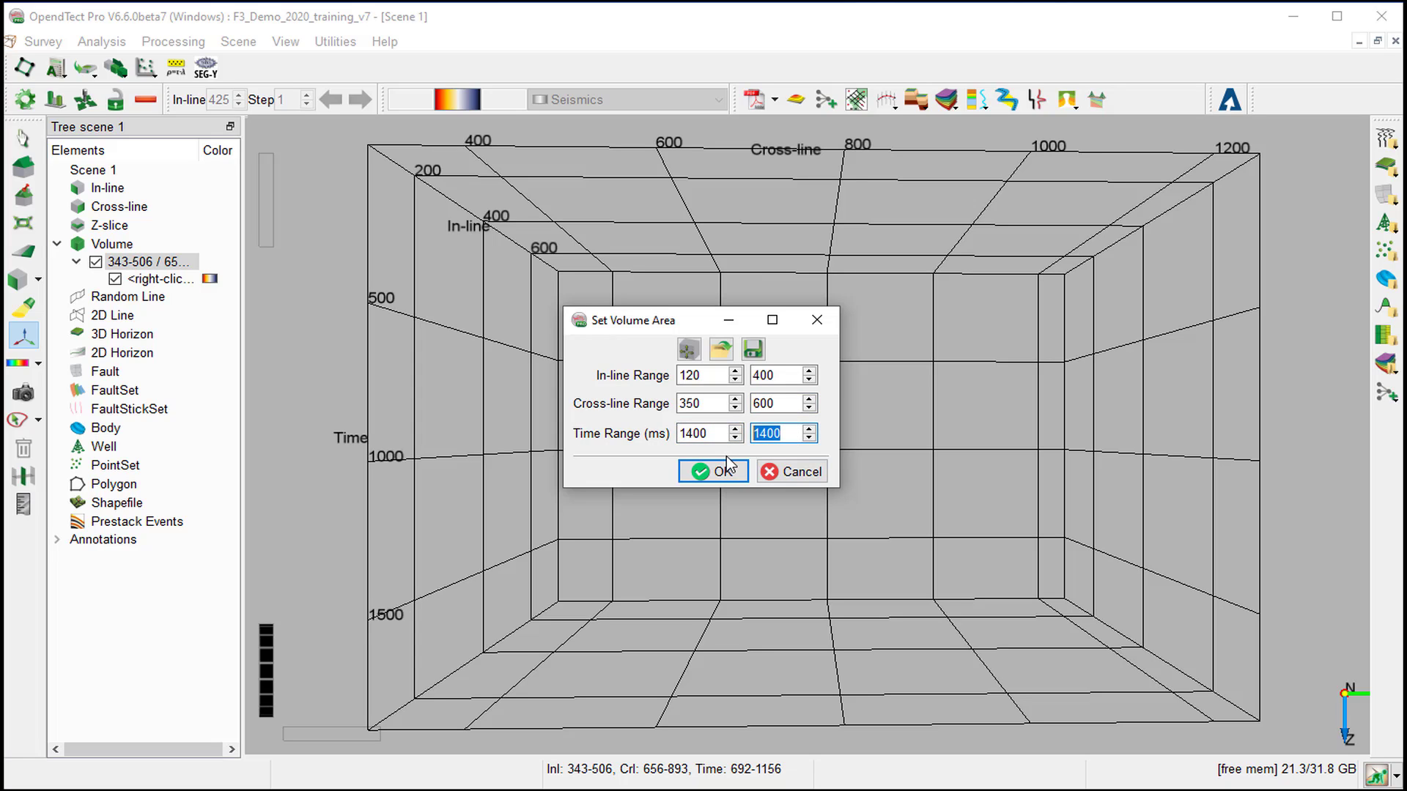
type("1848")
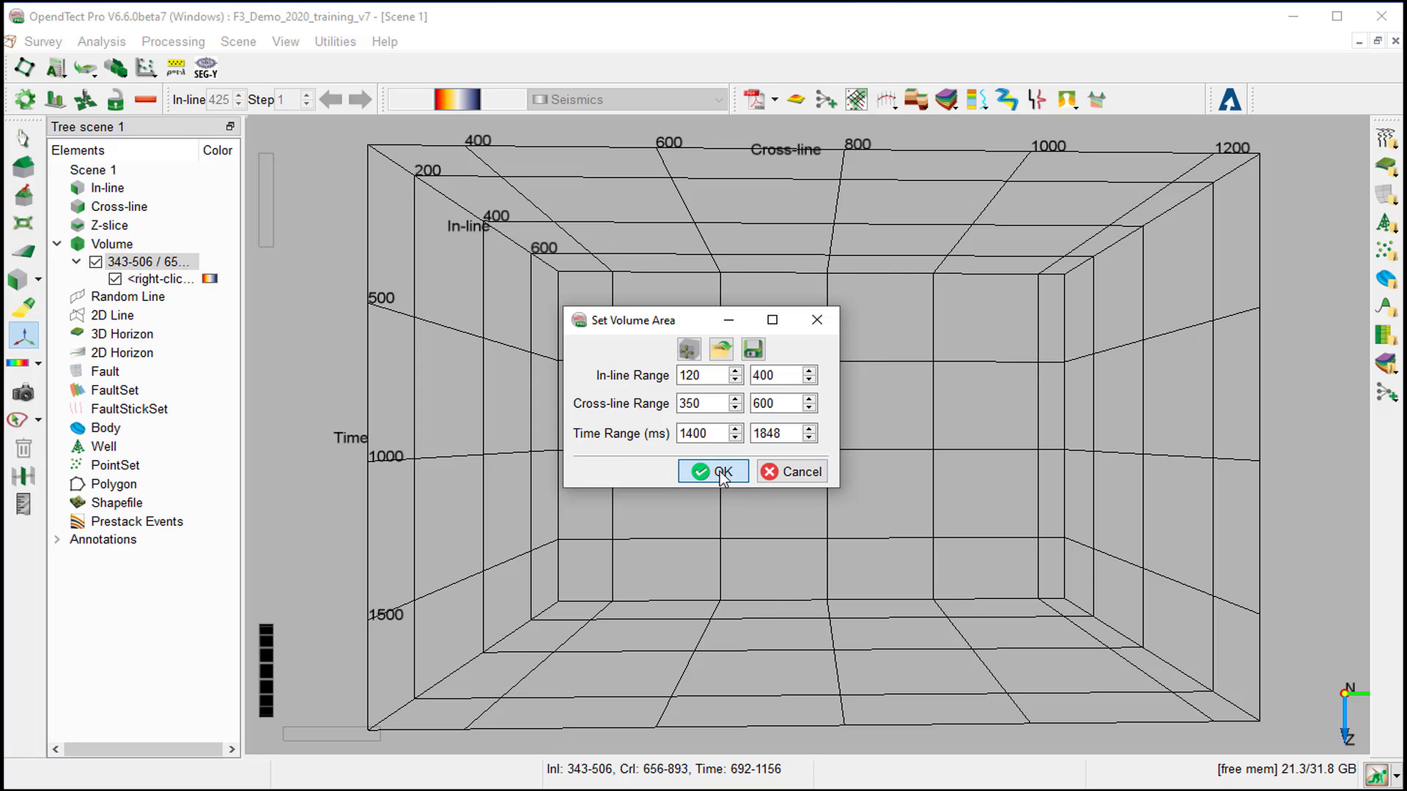
left_click(721, 473)
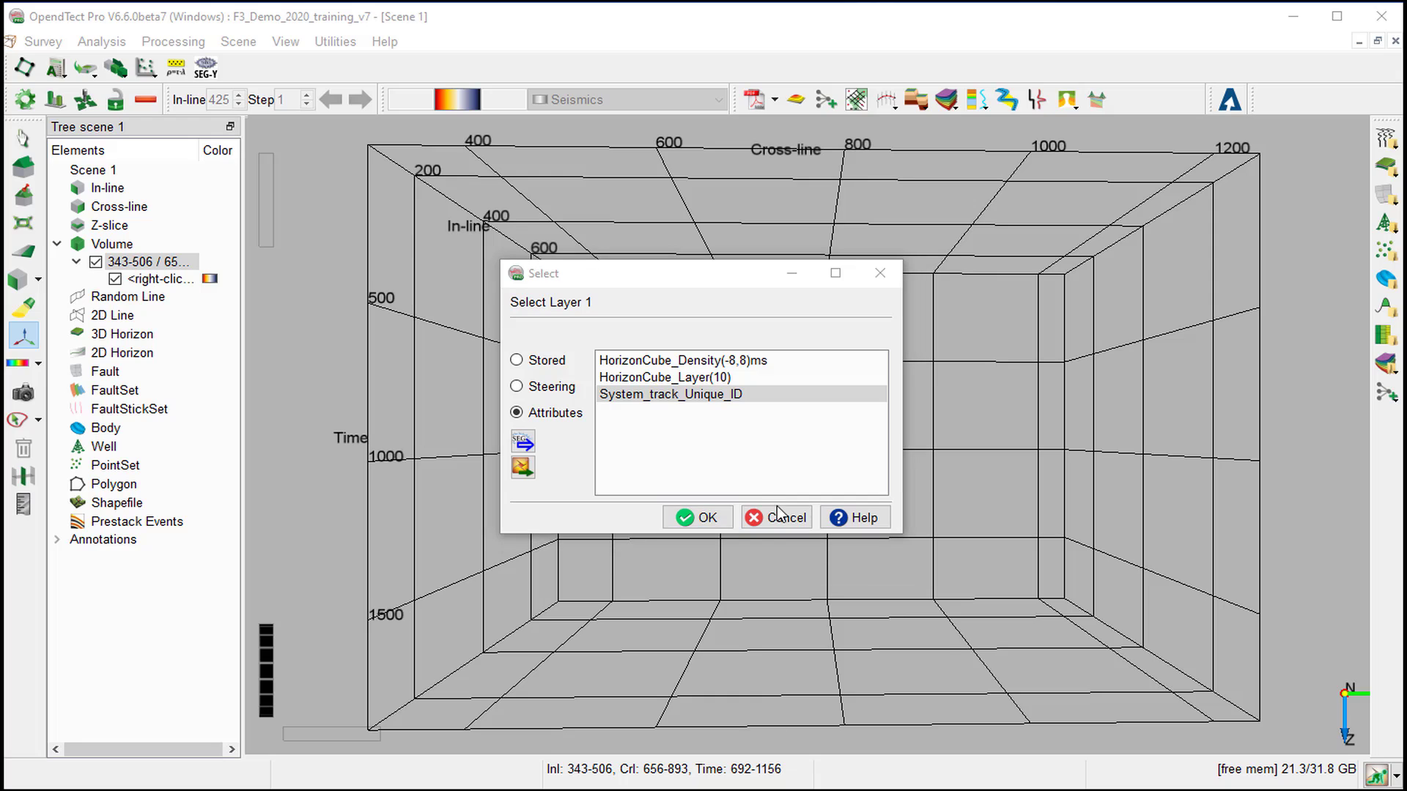
- Load the stored cube VCF_ranked_fault_bodies into the volume and accept the default color settings
left_click(516, 360)
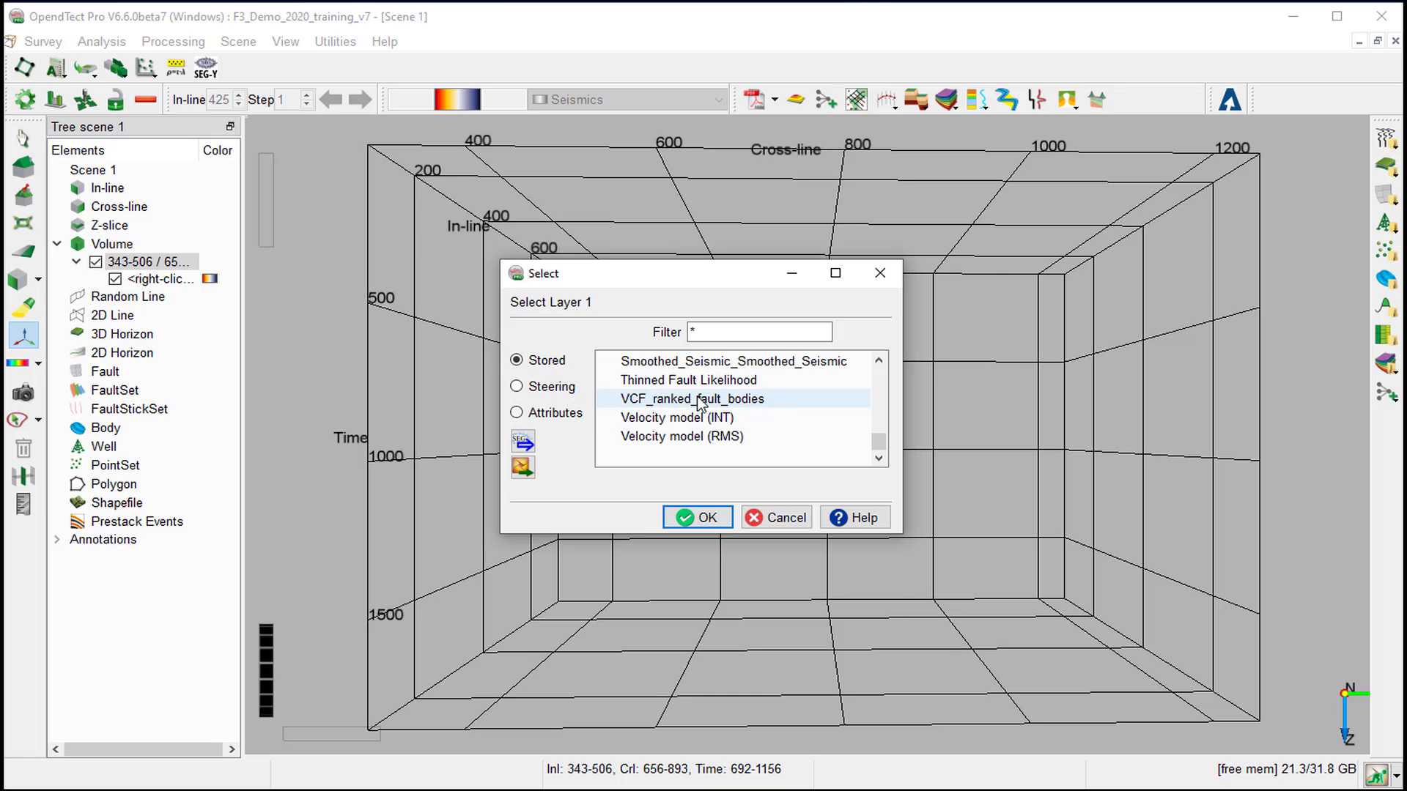
left_click(744, 403)
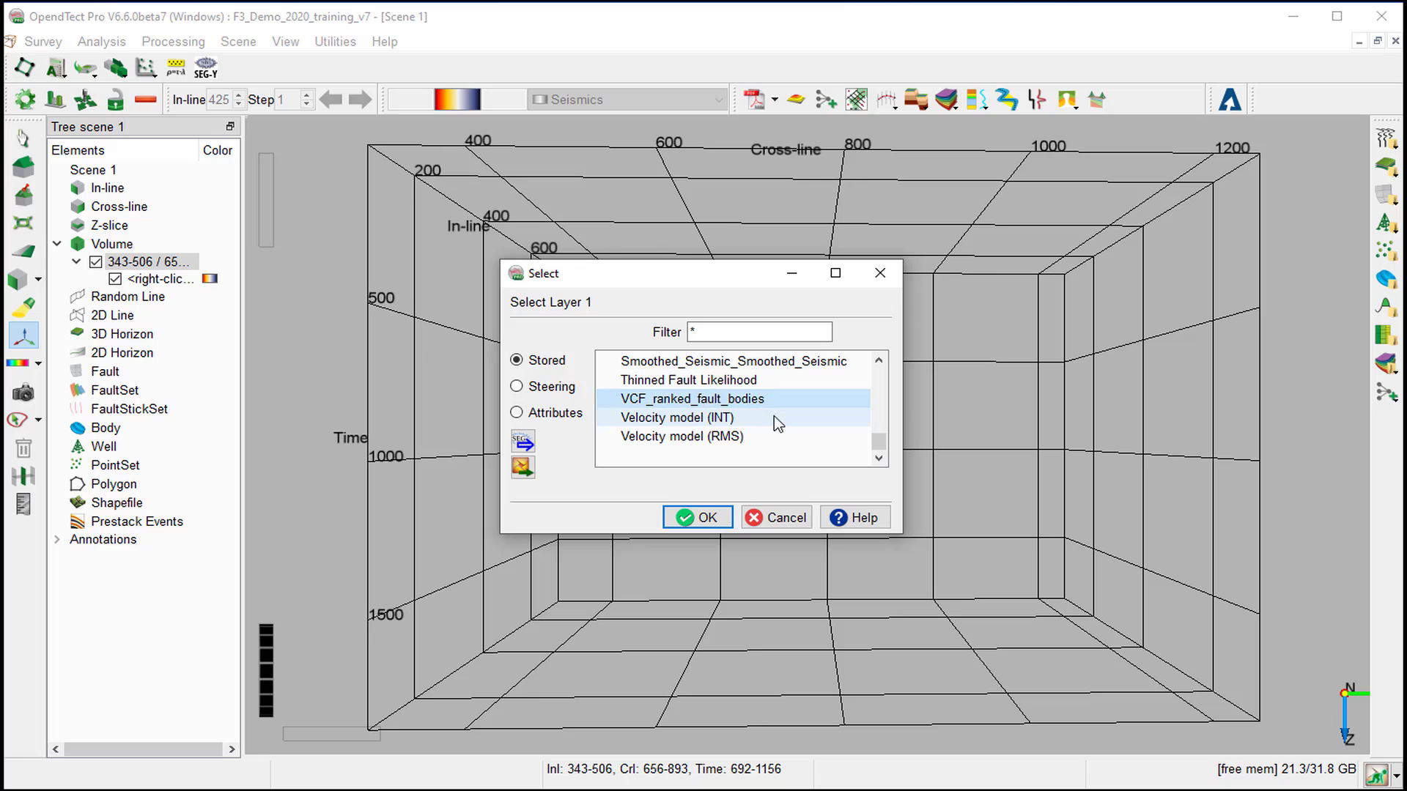
left_click(725, 515)
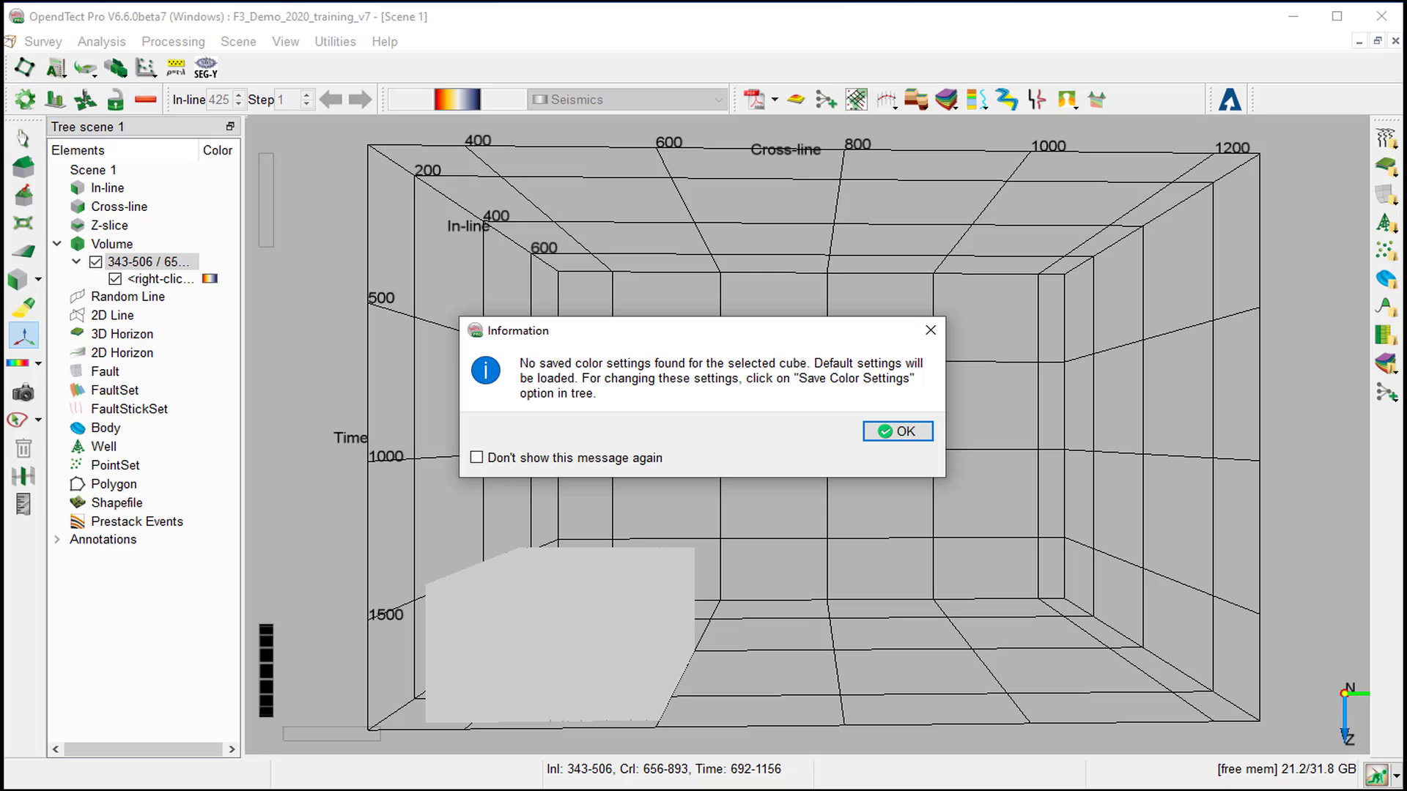
left_click(898, 431)
- Apply the Extremes color table to the displayed fault body volume
left_click(608, 101)
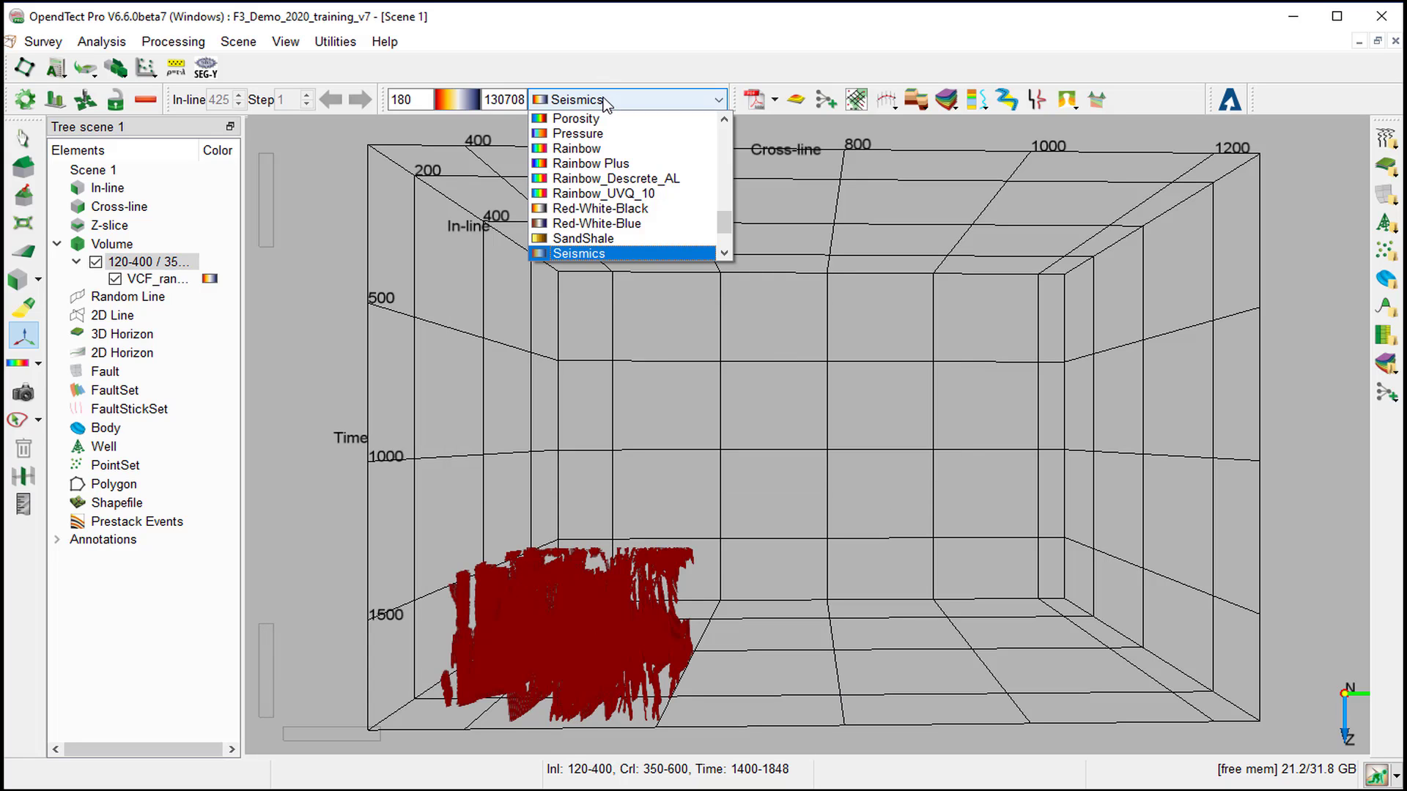
scroll(612, 158, "up", 8)
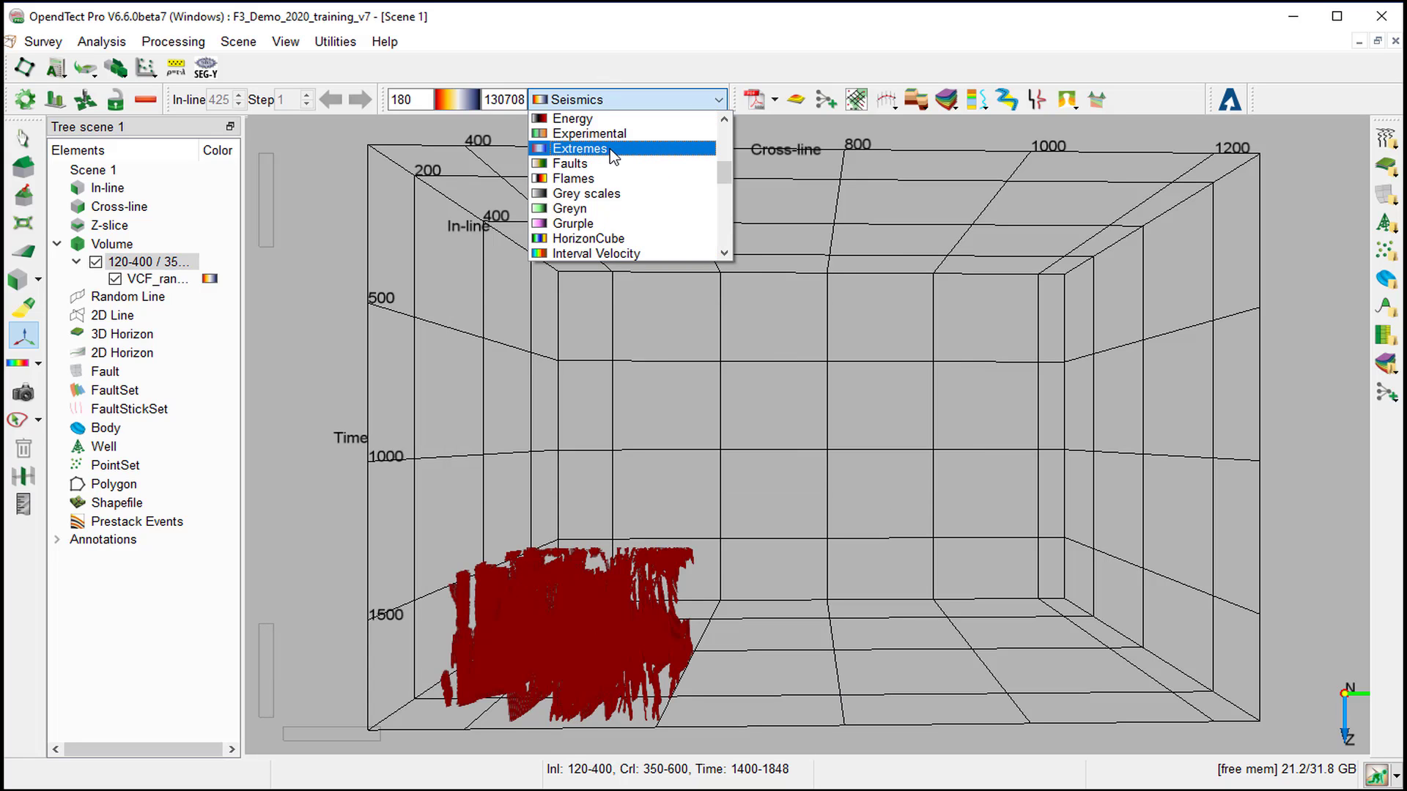
left_click(612, 149)
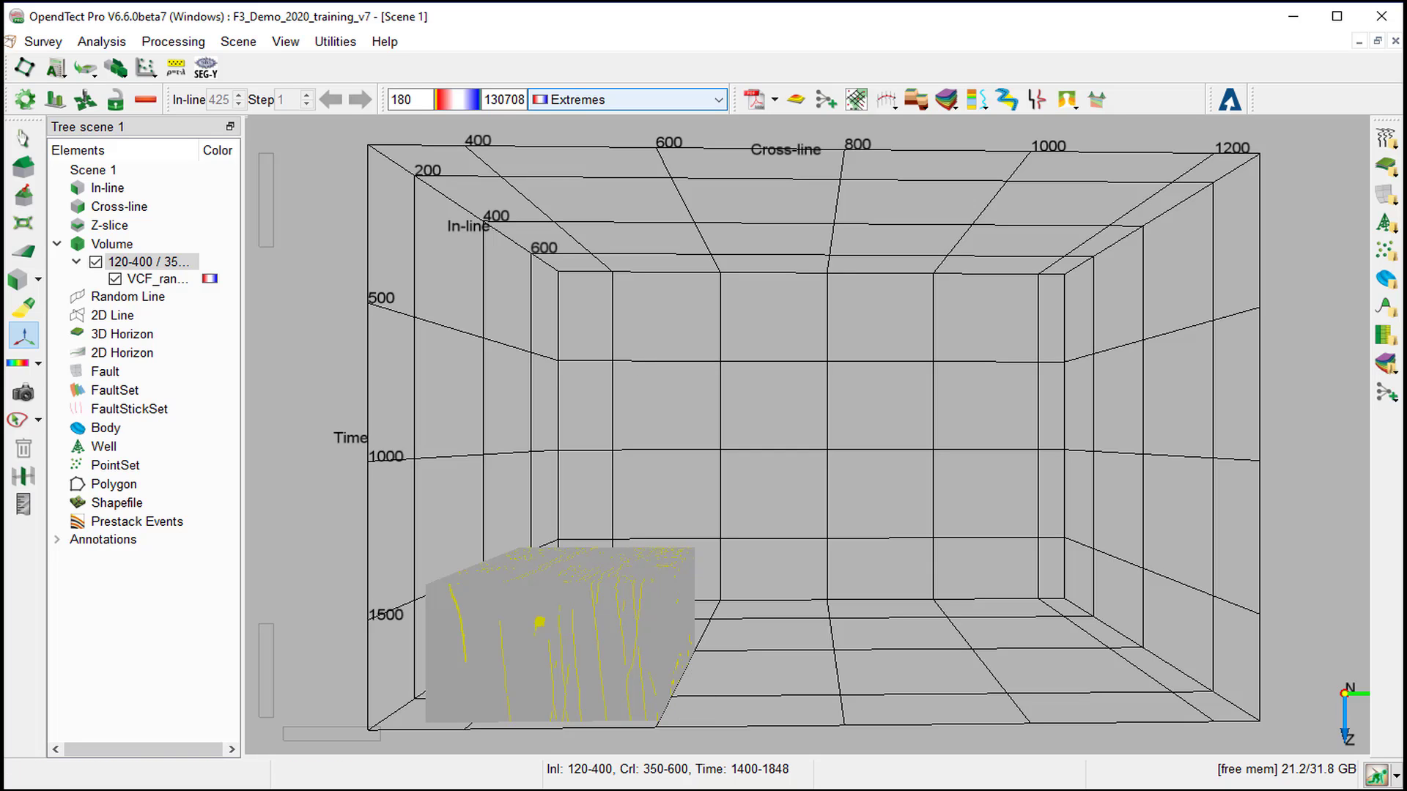
left_click(669, 672)
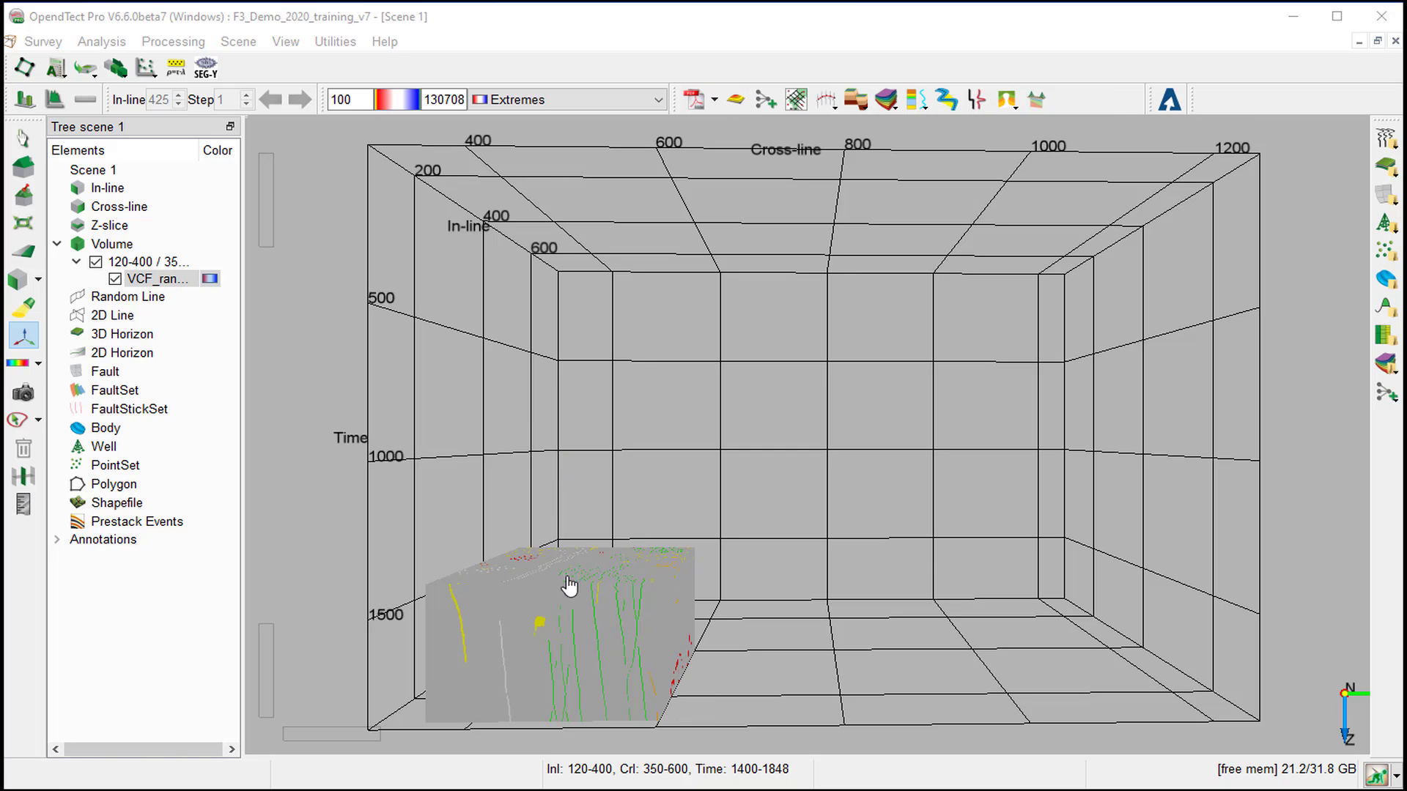
- Make the undefined color of the Extremes color table 100% transparent
right_click(402, 105)
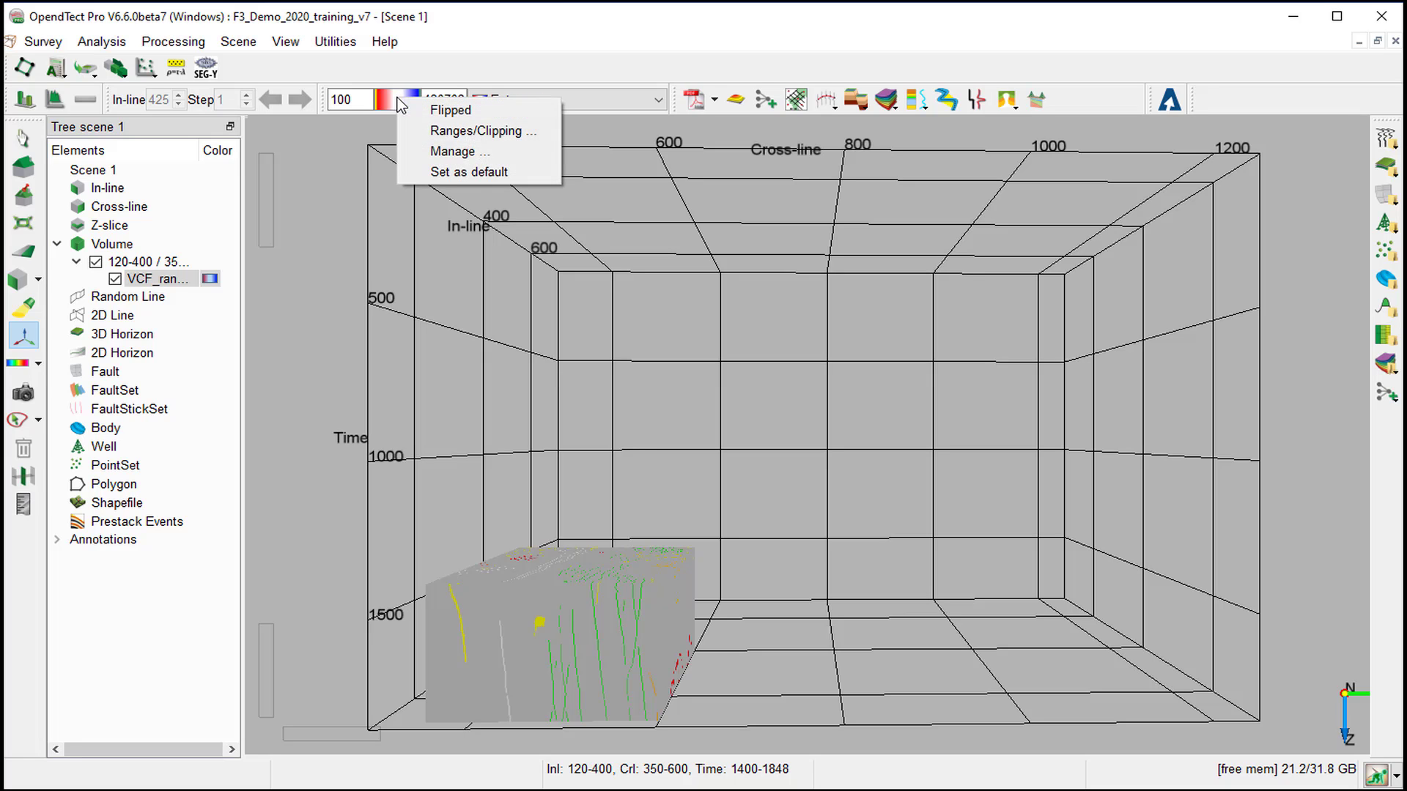
left_click(450, 157)
double_click(905, 479)
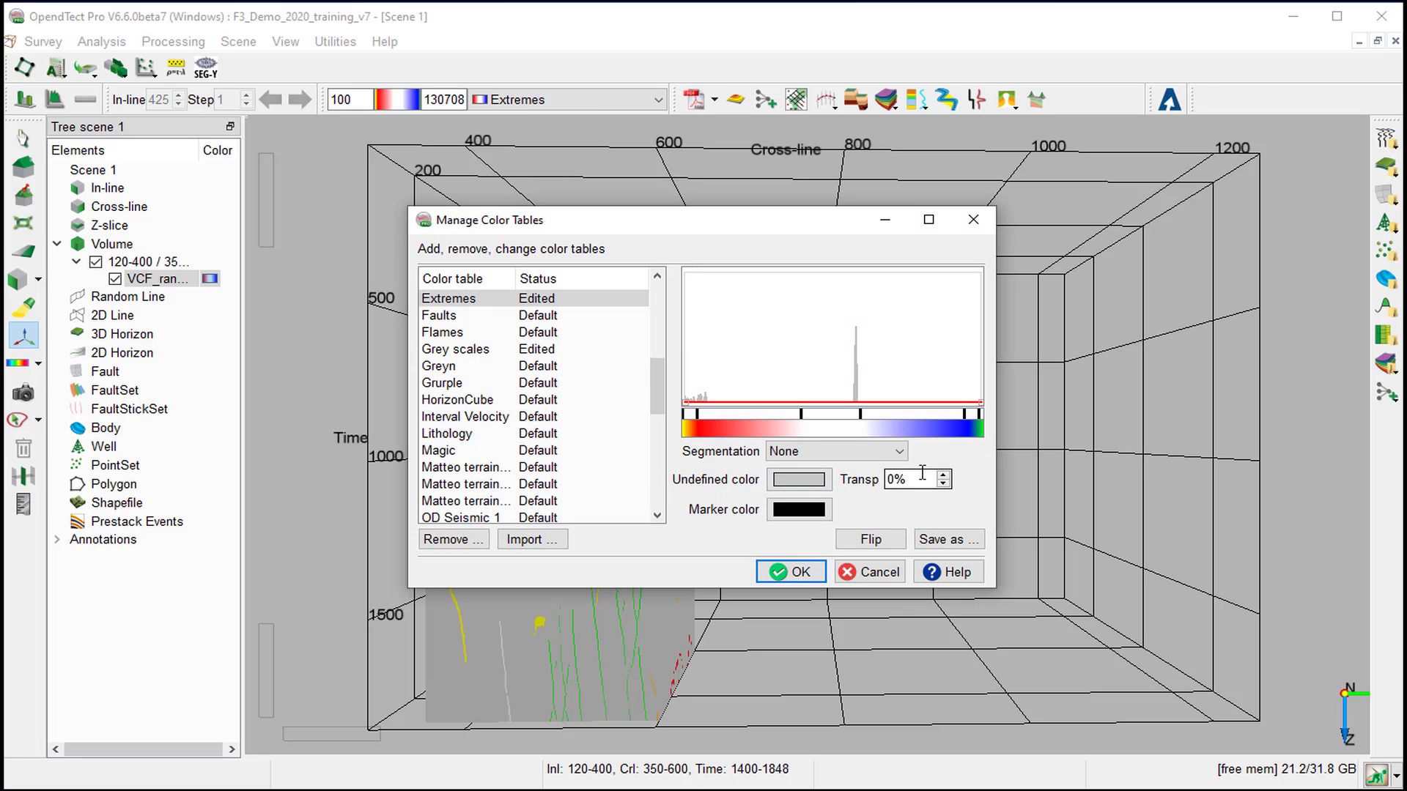
type("100")
key("Return")
left_click(720, 436)
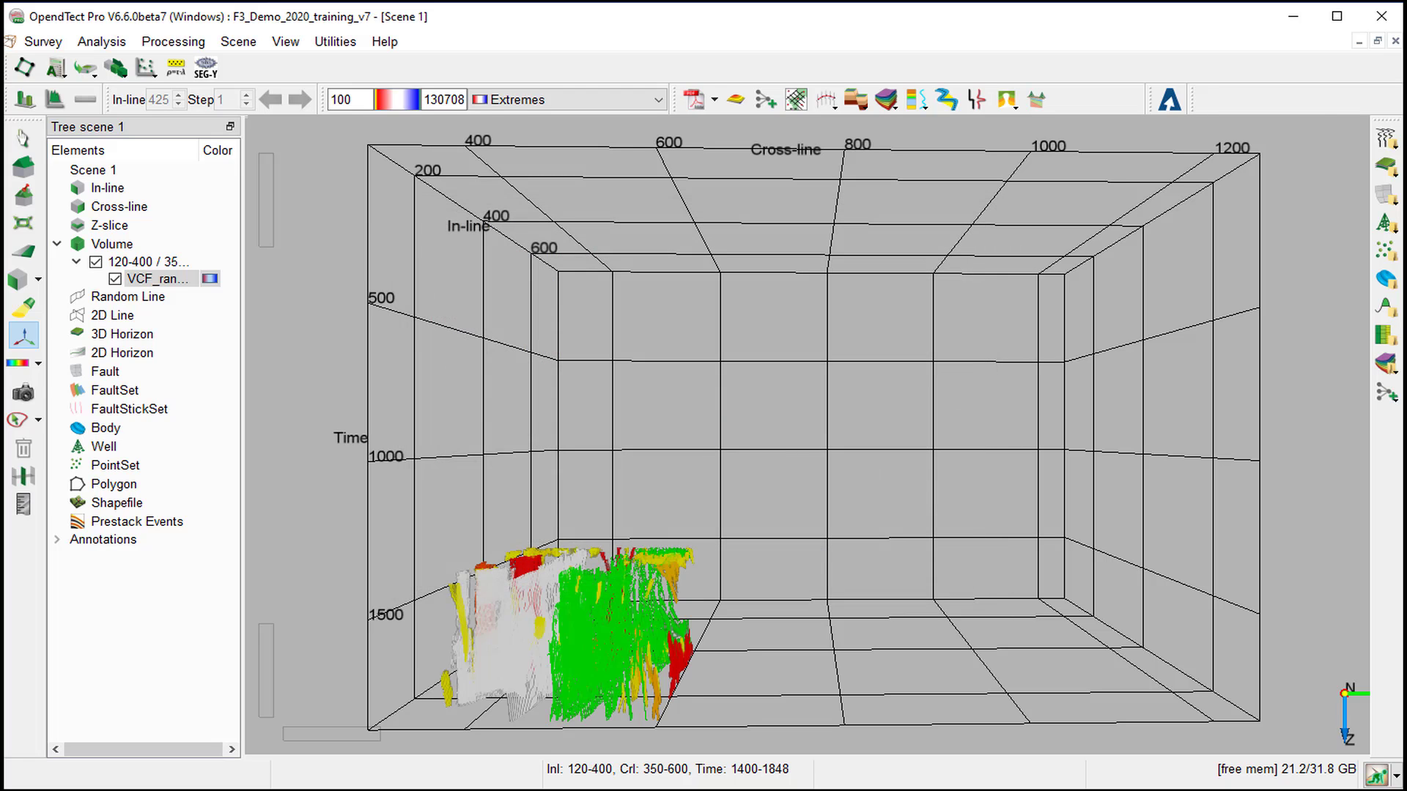
- Add a Z-slice with default data and move it down through the fault bodies to time 1716
scroll(675, 603, "up", 5)
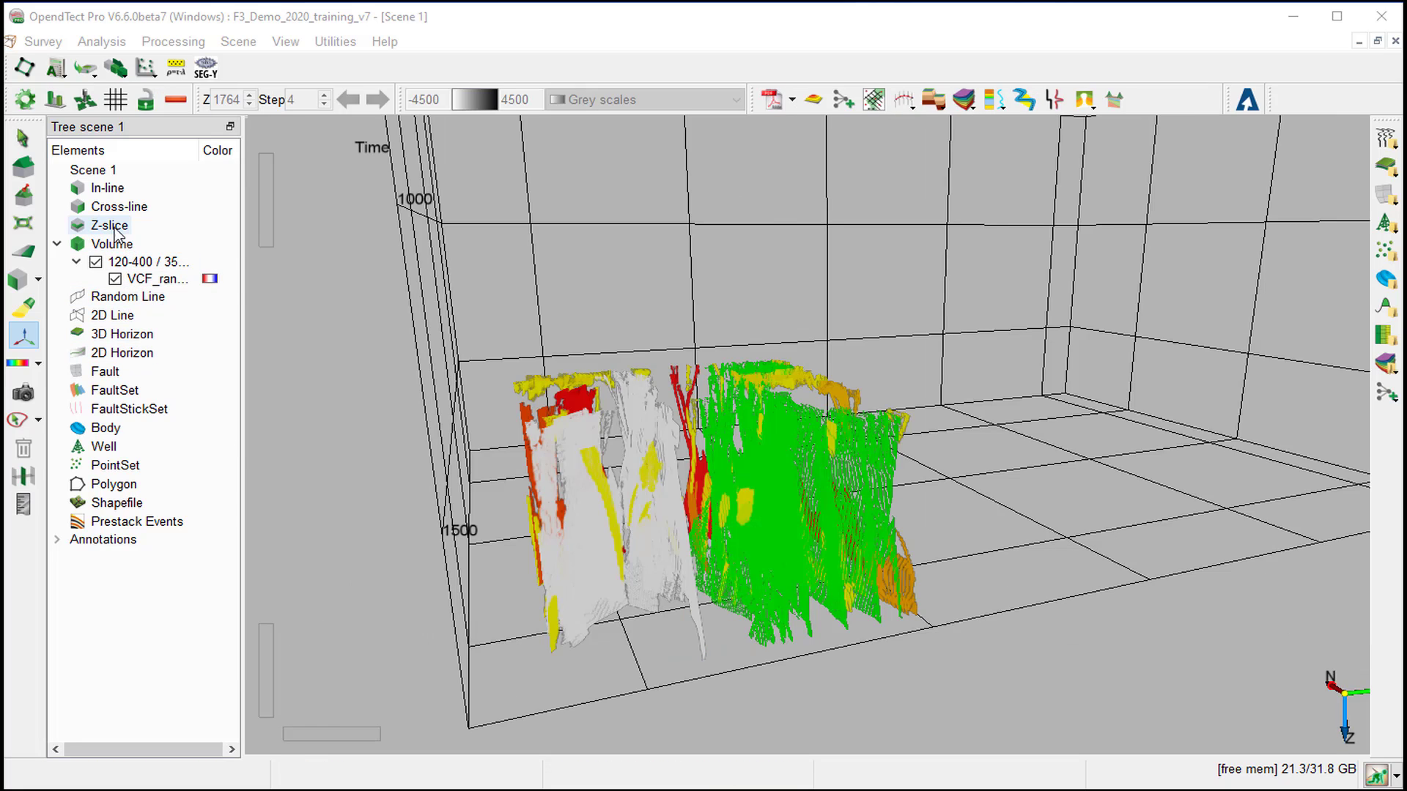
right_click(115, 232)
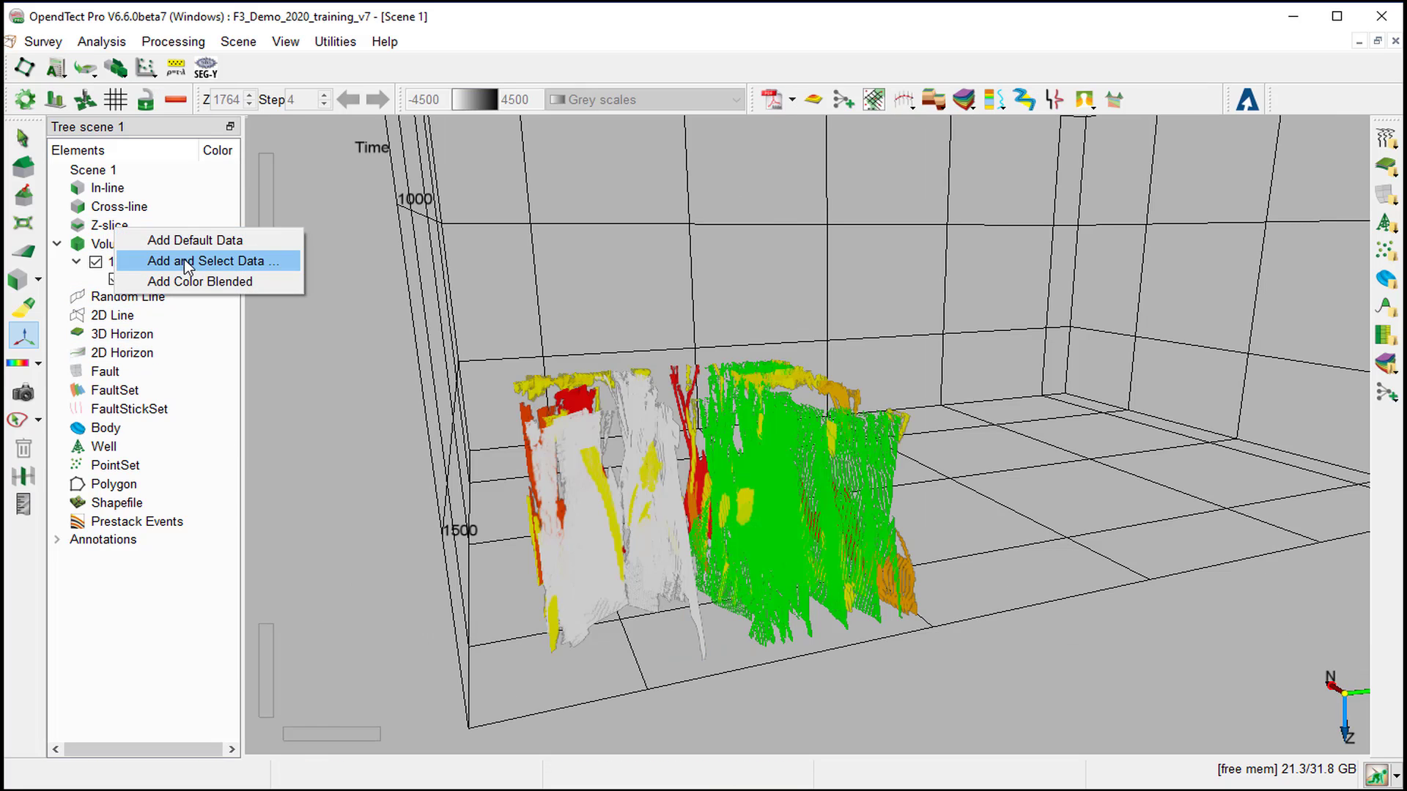
left_click(181, 240)
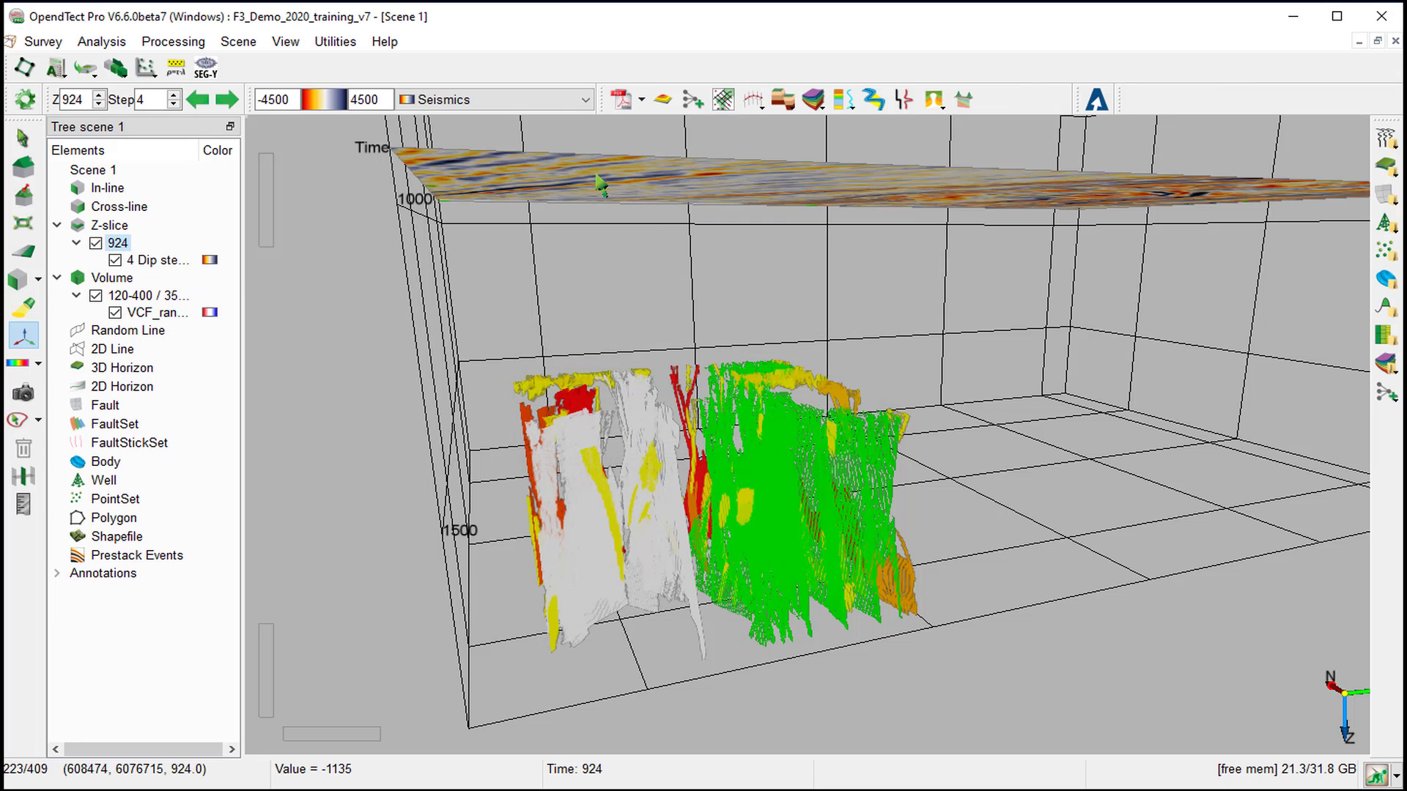
left_click_drag(579, 187, 568, 604)
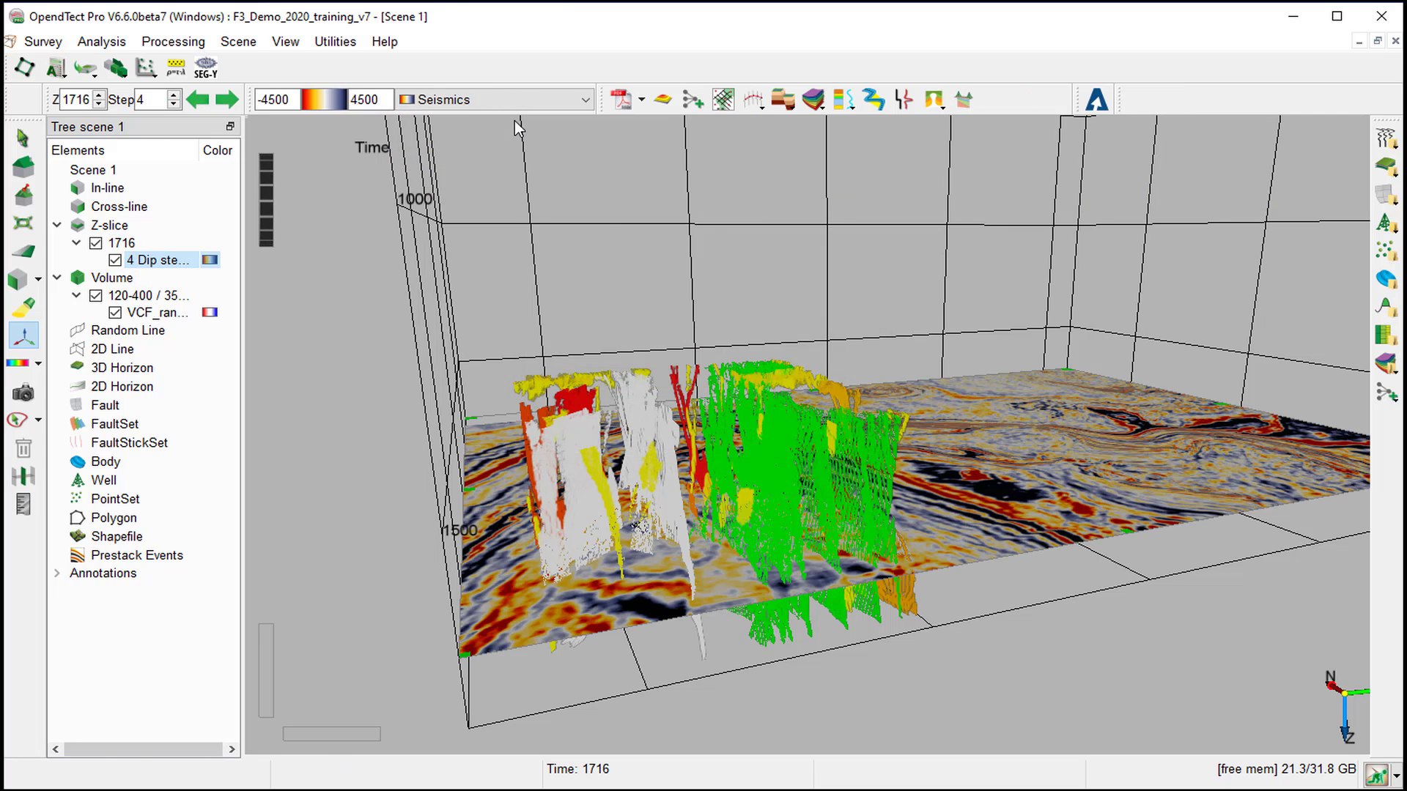
- Apply the Grey scales color table to the seismic data on the Z-slice
left_click(505, 100)
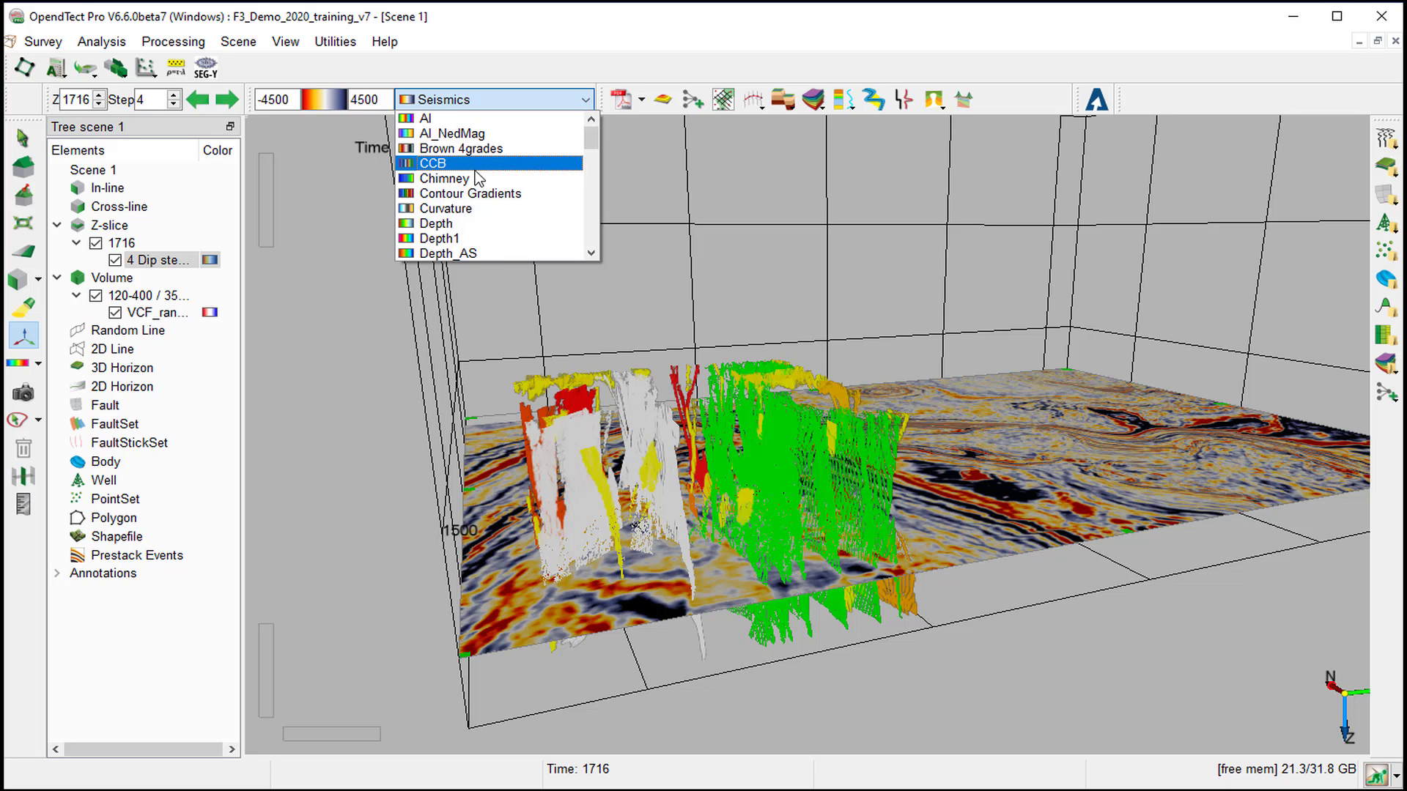
scroll(477, 178, "down", 4)
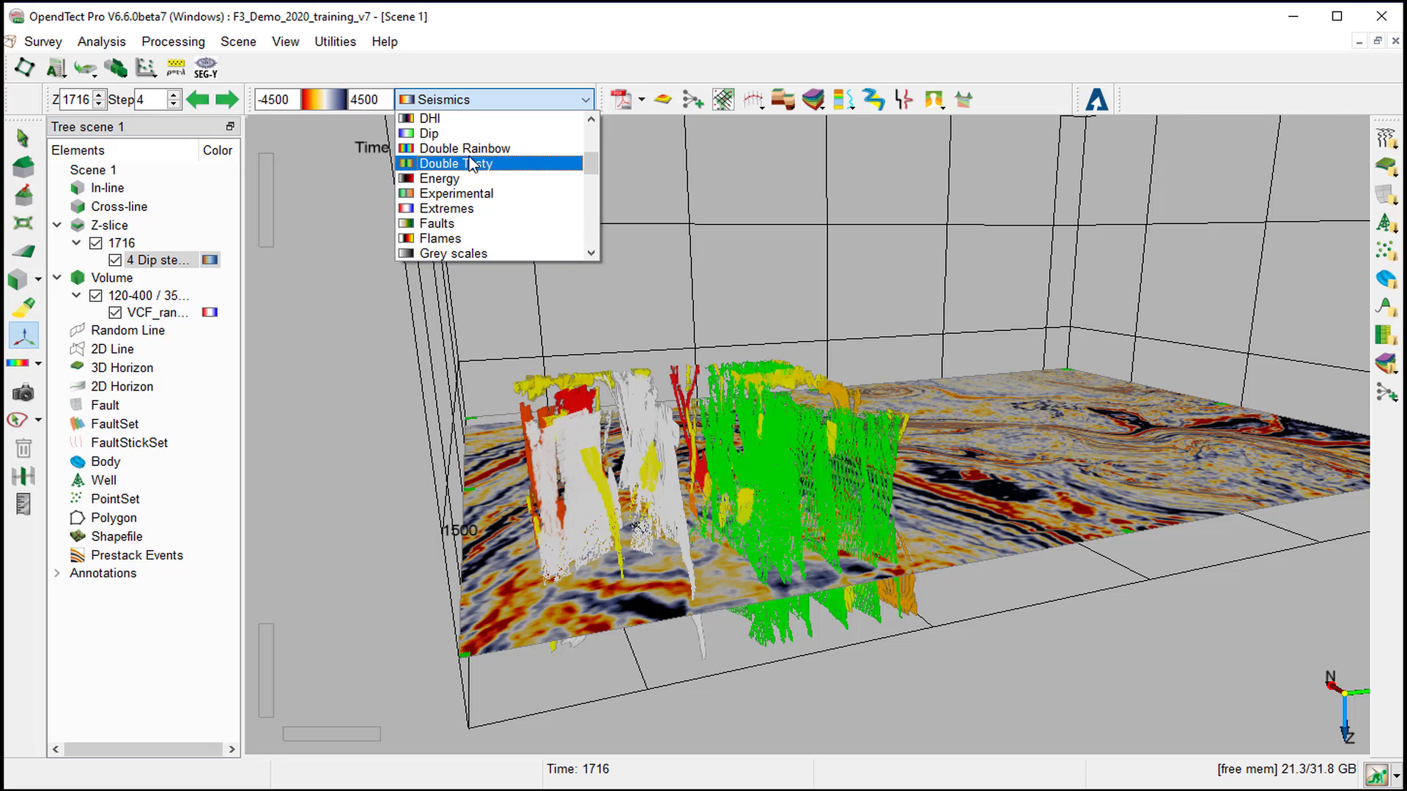
left_click(469, 253)
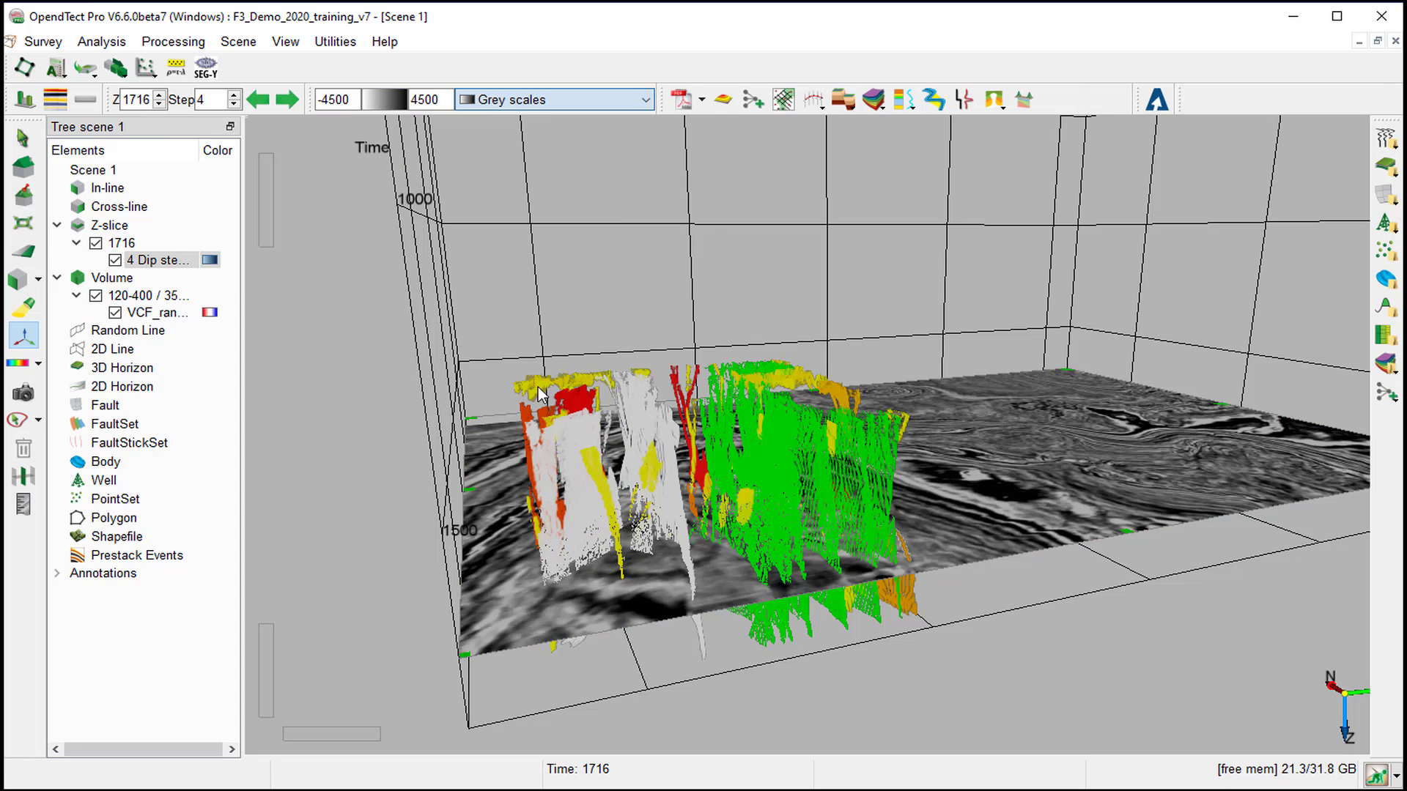
scroll(611, 600, "up", 5)
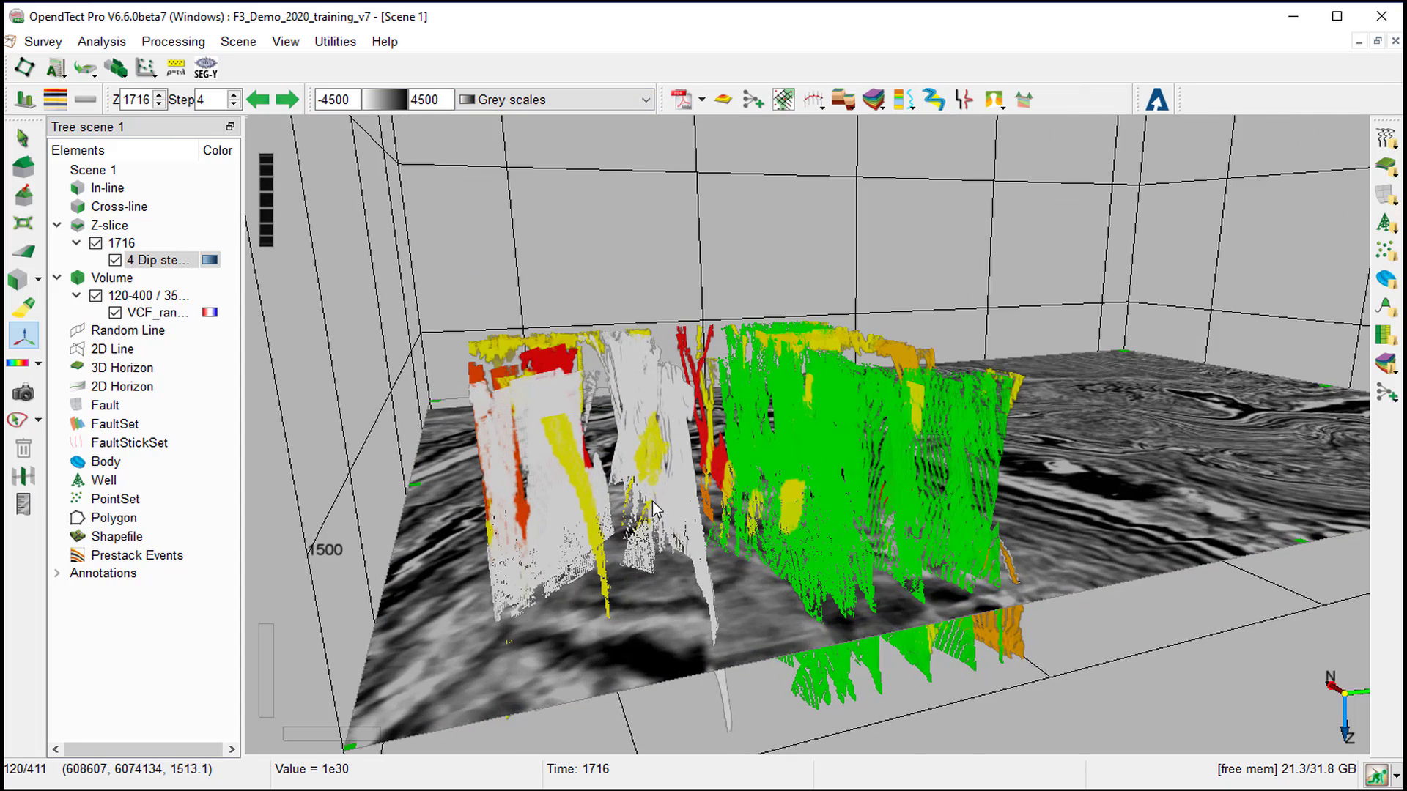